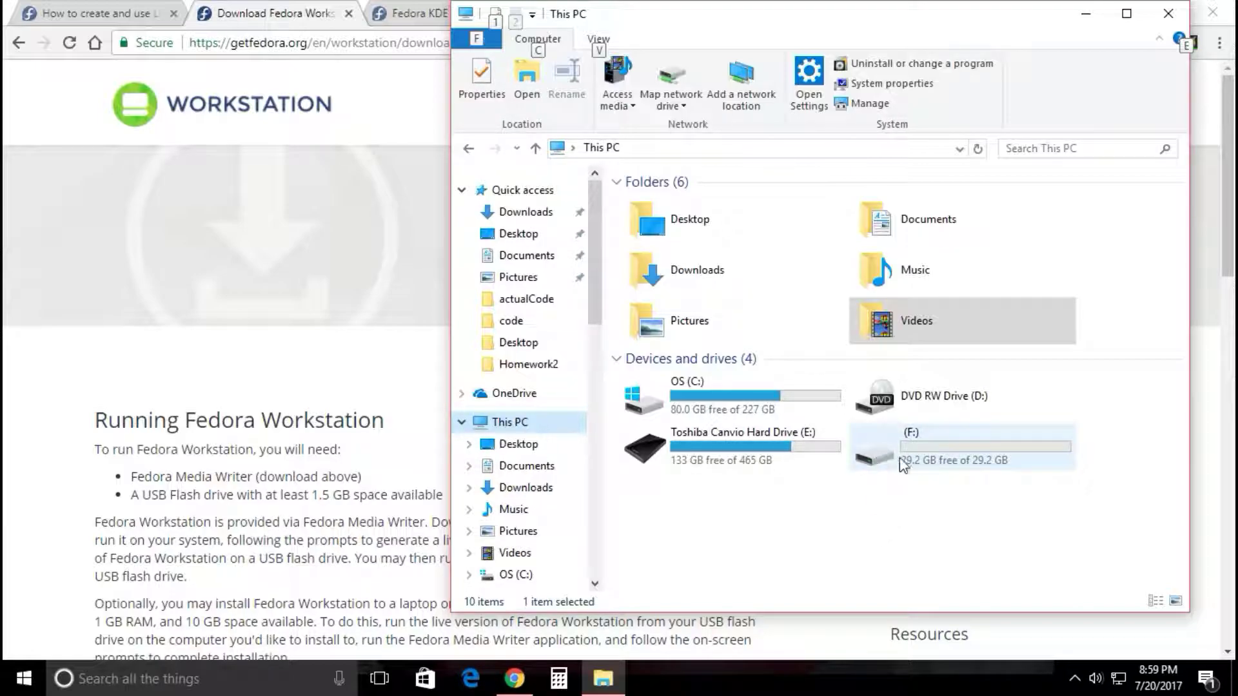
Check that the empty drive F: in This PC shows 29.2 GB free of 29.2 GB.
{"action": "mouse_move", "coordinate": [903, 467]}
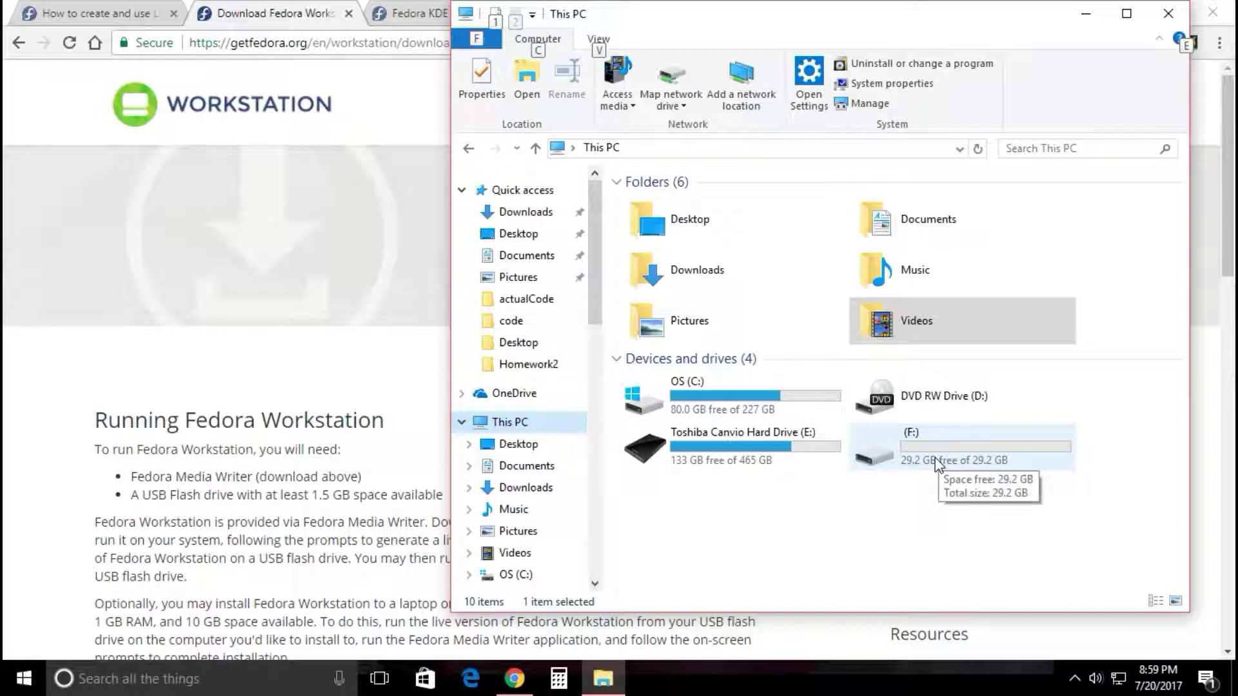
Bring Chrome's Fedora Workstation download page forward, briefly opening and dismissing the Start menu.
{"action": "left_click", "coordinate": [374, 467]}
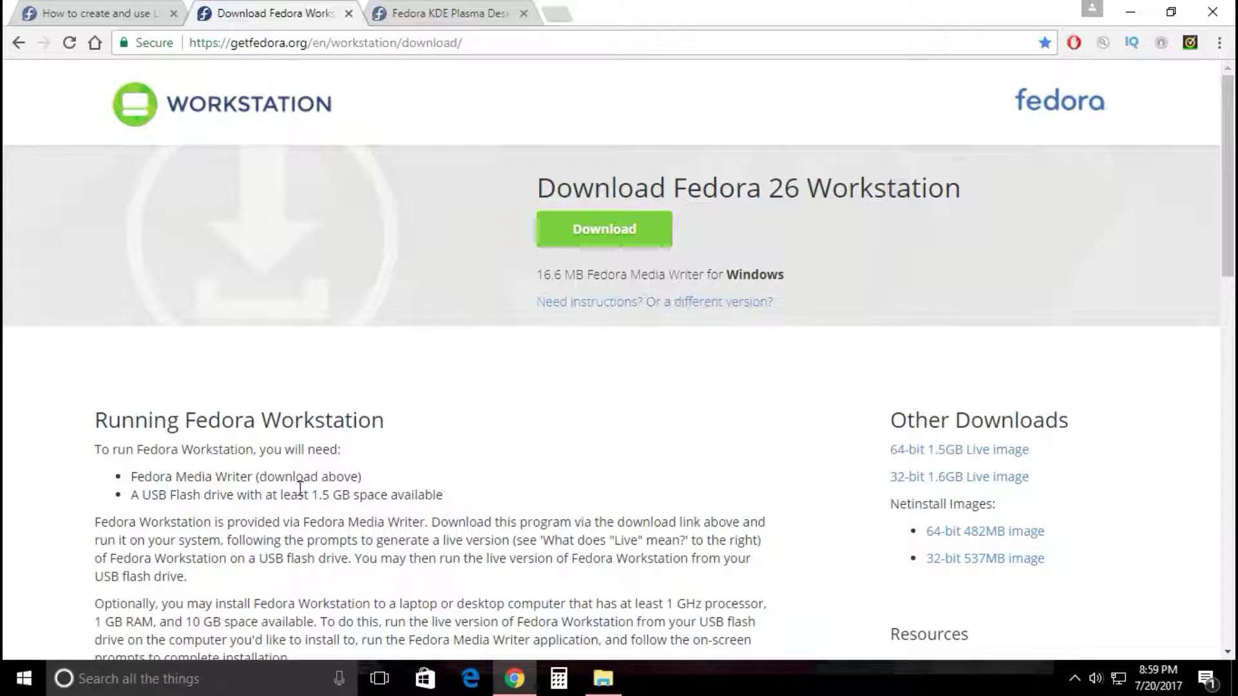
{"action": "left_click", "coordinate": [24, 678]}
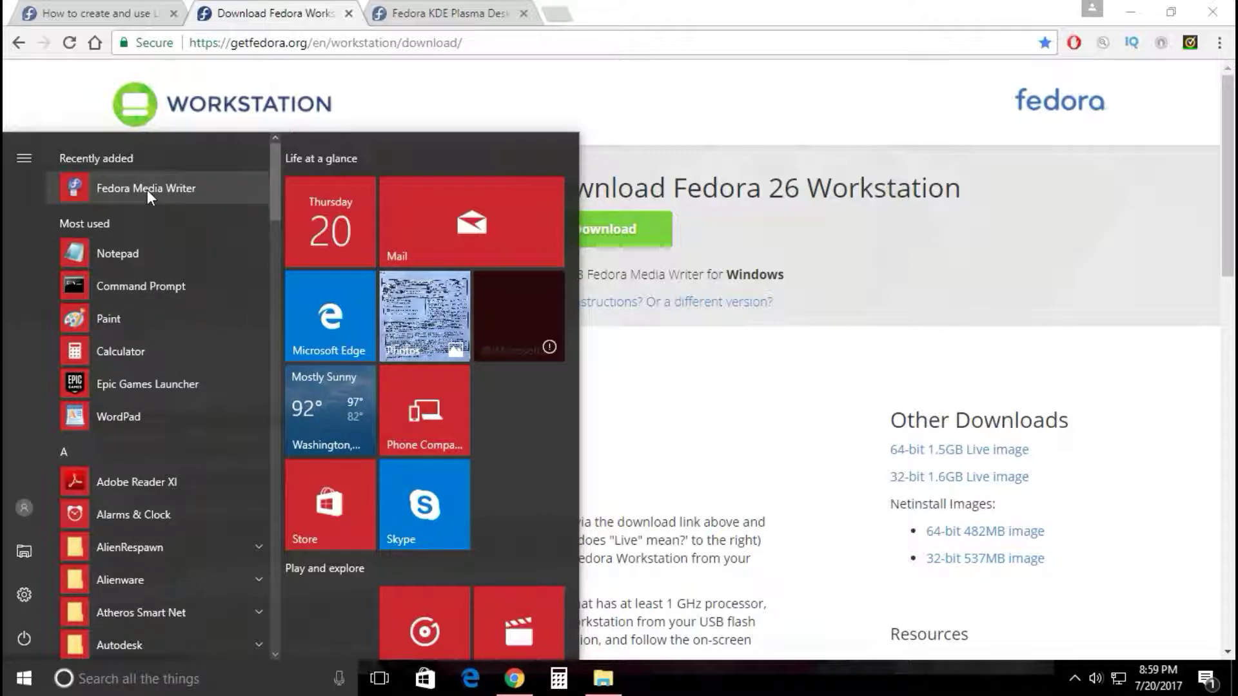
{"action": "left_click", "coordinate": [687, 412]}
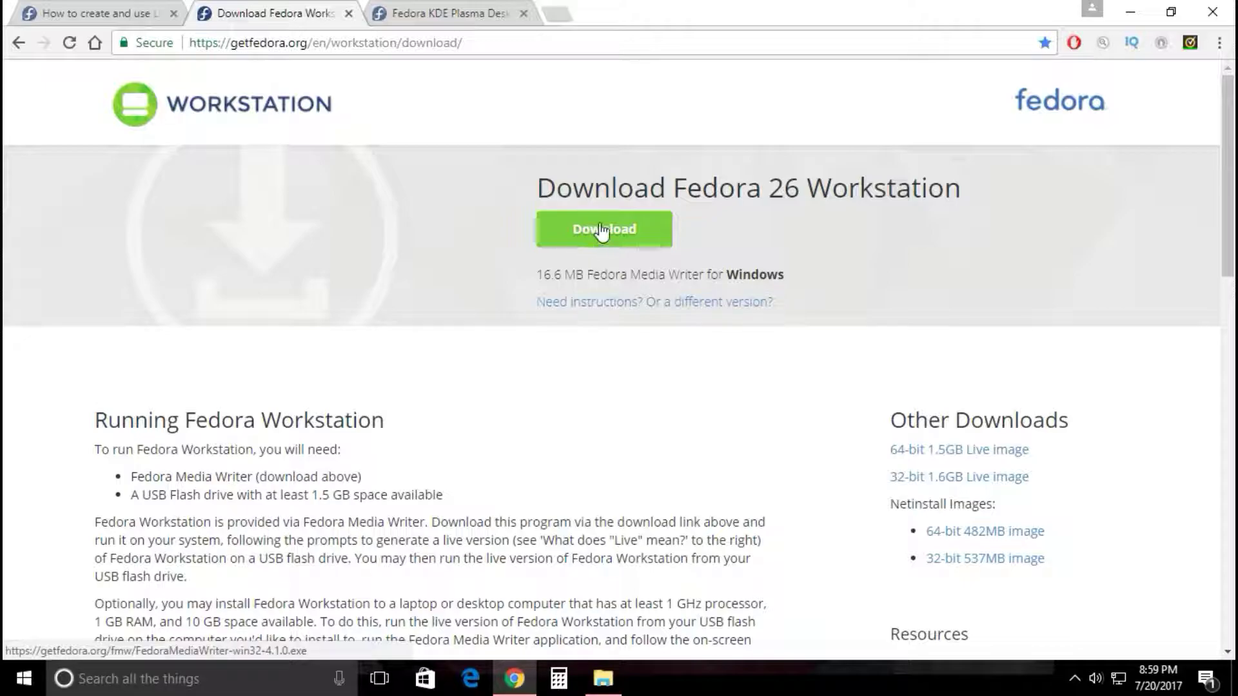
Glance at the KDE Plasma Desktop page, then scroll through the 'How to create and use Live USB' wiki.
{"action": "left_click", "coordinate": [438, 25]}
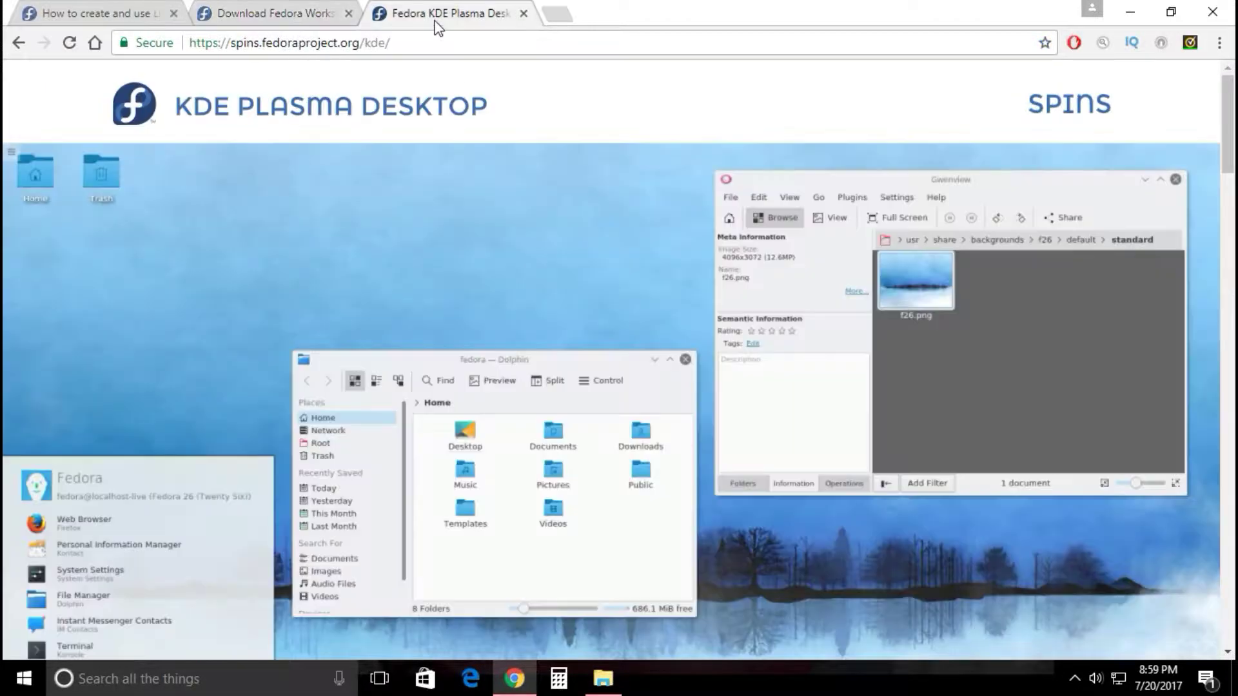
{"action": "left_click", "coordinate": [129, 14]}
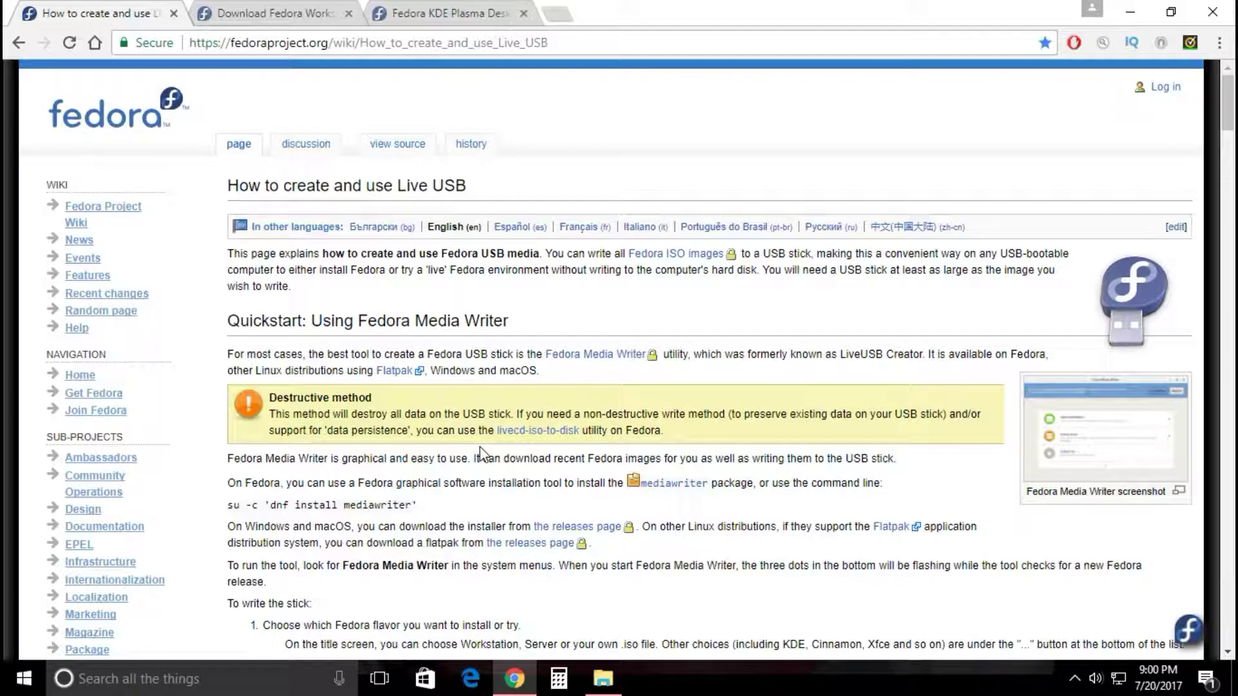
{"action": "left_click_drag", "start_coordinate": [1231, 124], "coordinate": [1231, 211]}
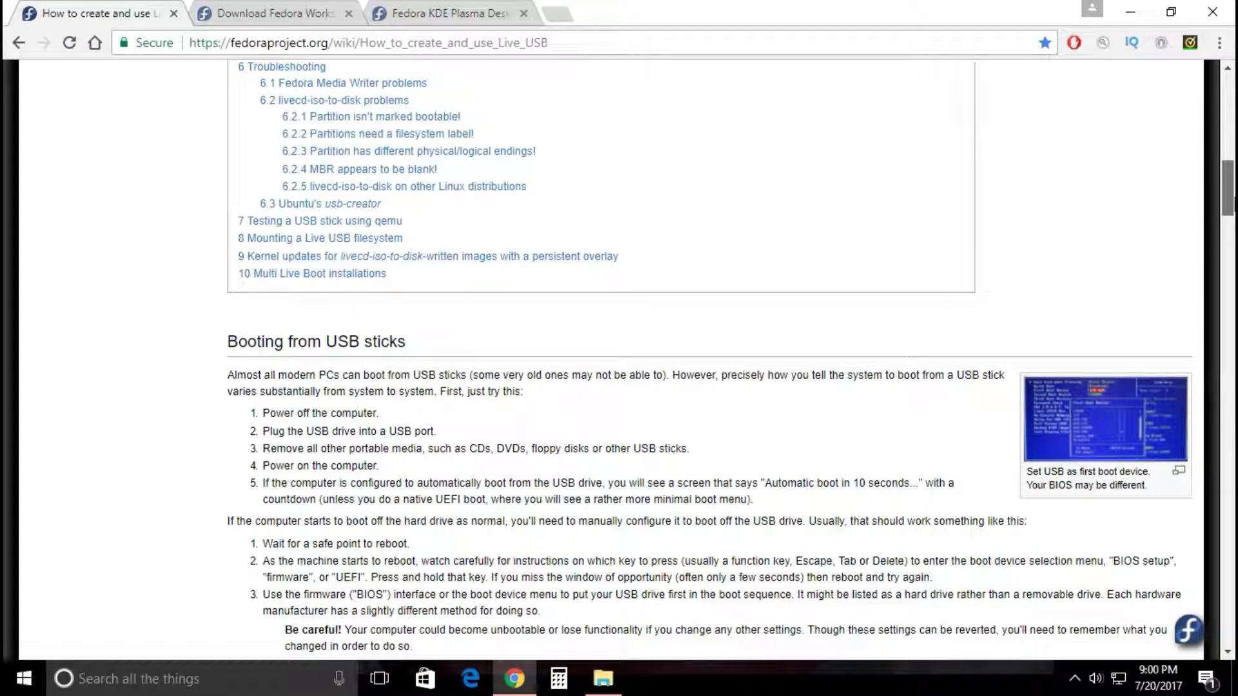
{"action": "left_click_drag", "start_coordinate": [1228, 193], "coordinate": [1217, 119]}
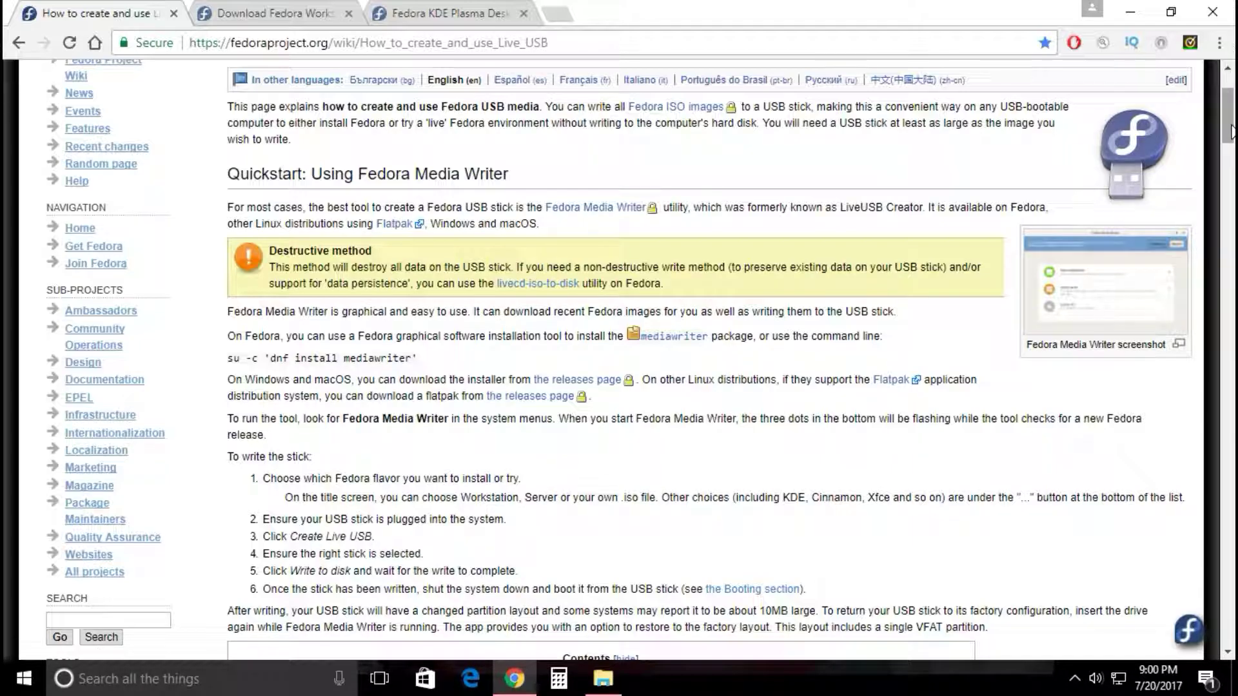
{"action": "left_click_drag", "start_coordinate": [1230, 133], "coordinate": [1228, 110]}
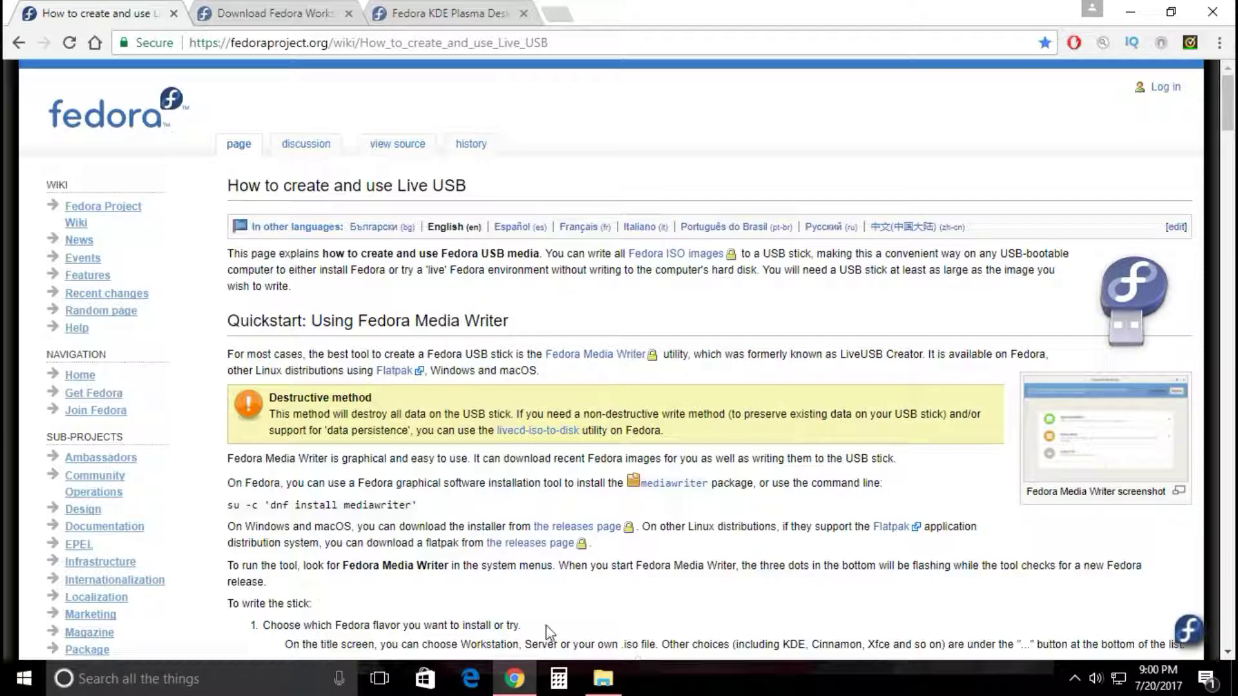
Launch Fedora Media Writer with administrator rights and expand the additional Fedora flavours.
{"action": "left_click", "coordinate": [298, 11]}
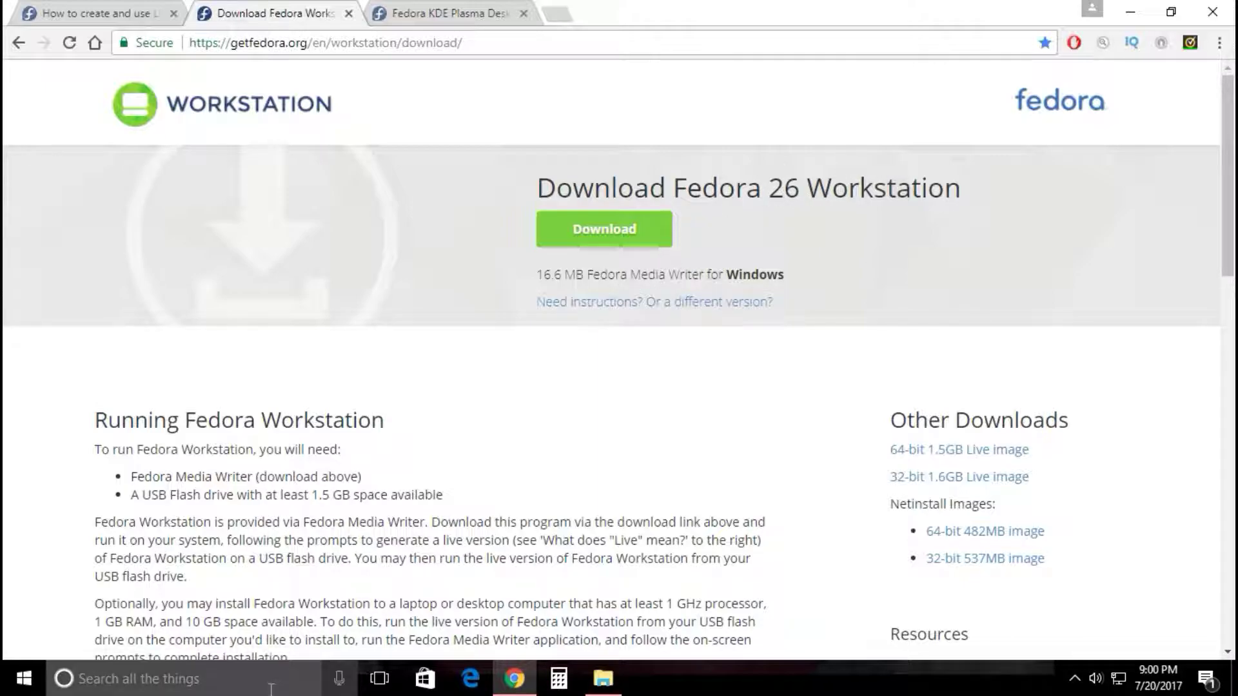
{"action": "left_click", "coordinate": [24, 678]}
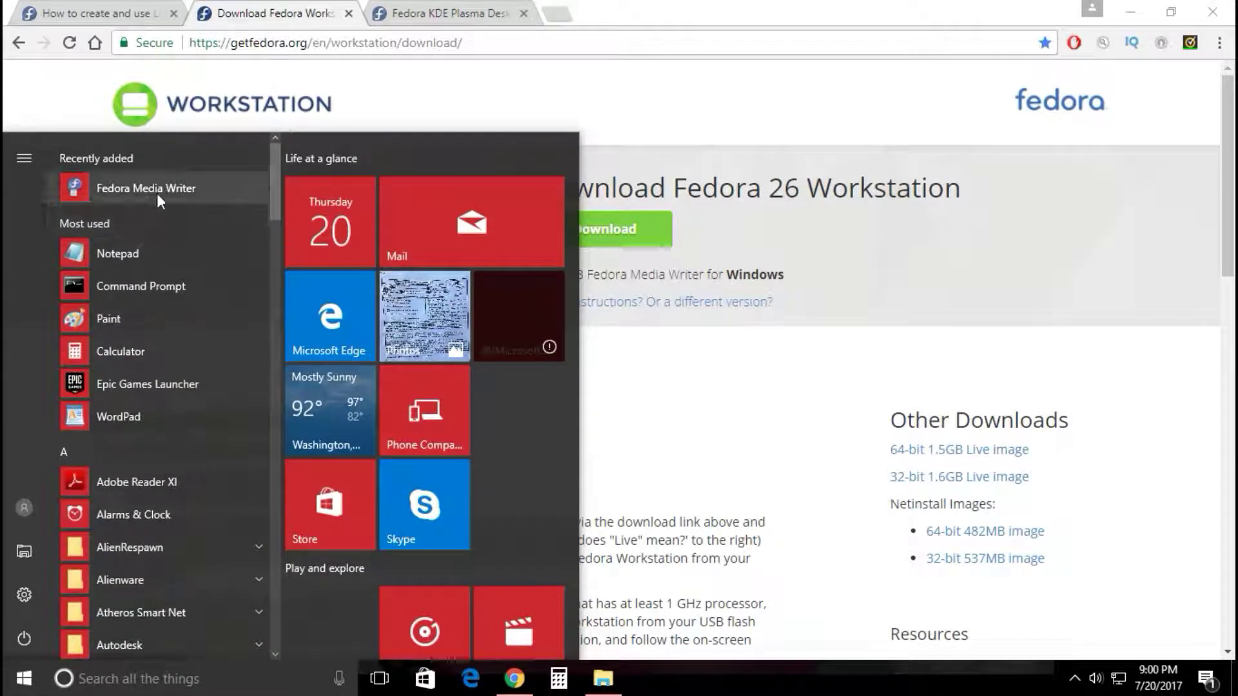
{"action": "left_click", "coordinate": [157, 192]}
{"action": "left_click", "coordinate": [569, 460]}
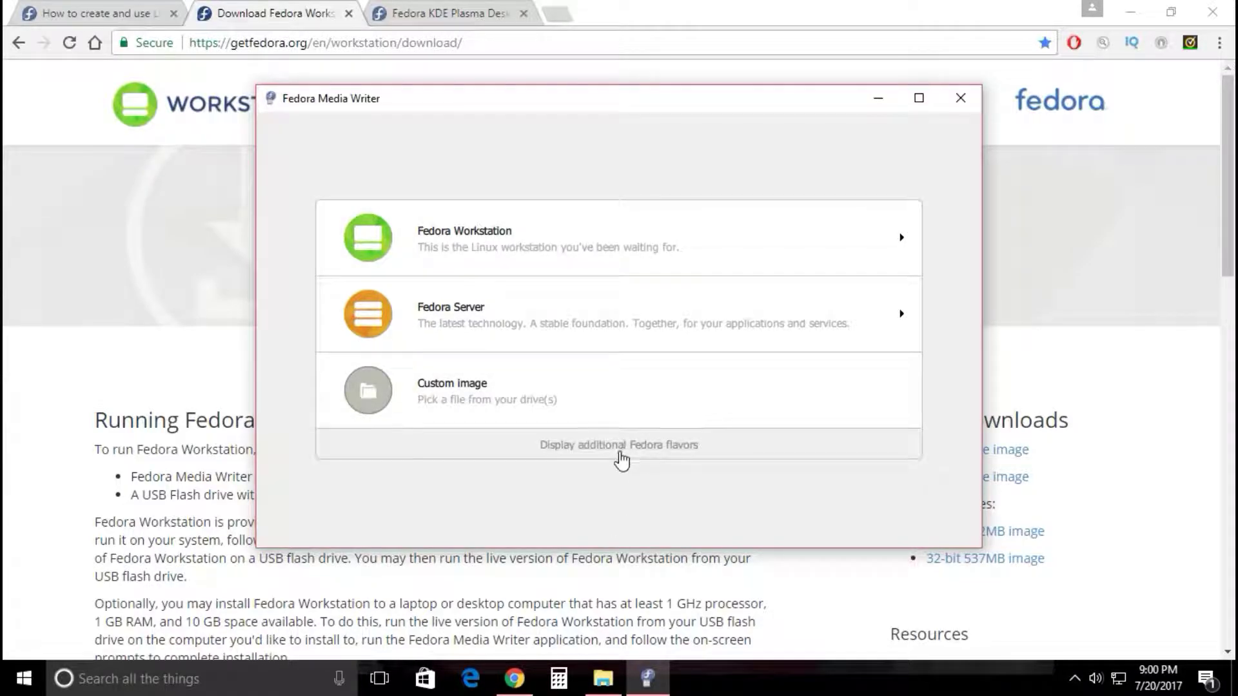
{"action": "left_click", "coordinate": [619, 454]}
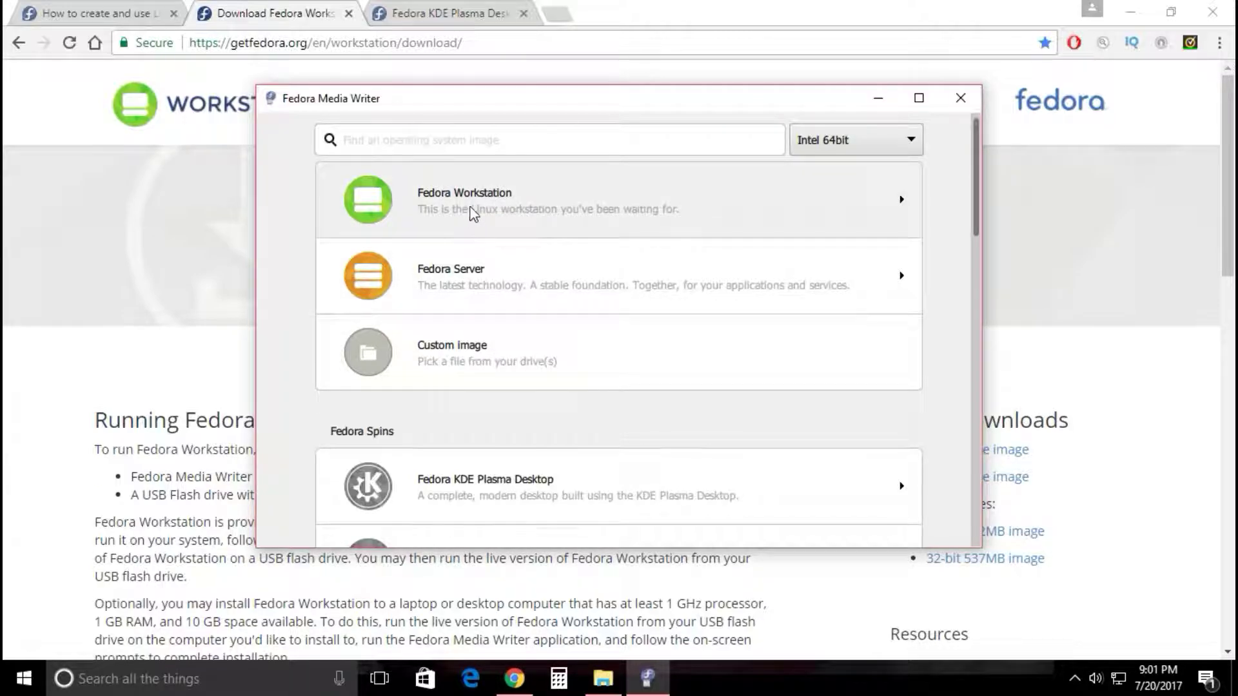
Filter the image list by 'kde' and open the Fedora KDE Plasma Desktop details.
{"action": "left_click", "coordinate": [513, 139]}
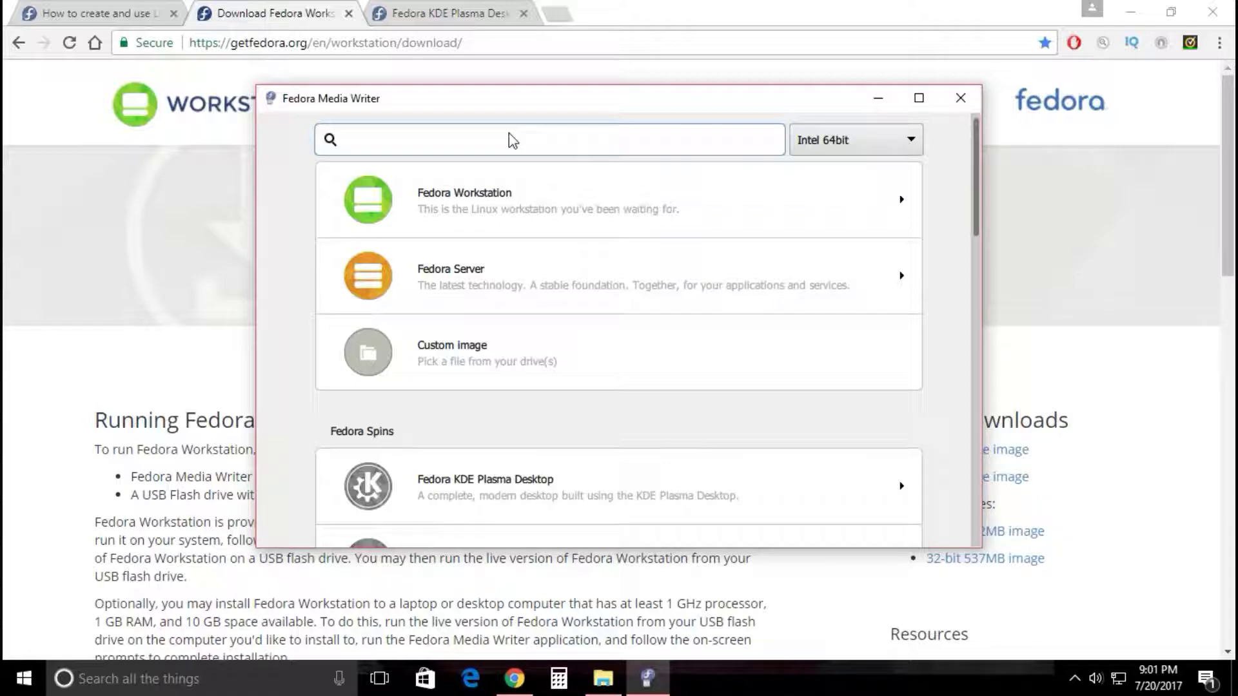
{"action": "type", "text": "kde"}
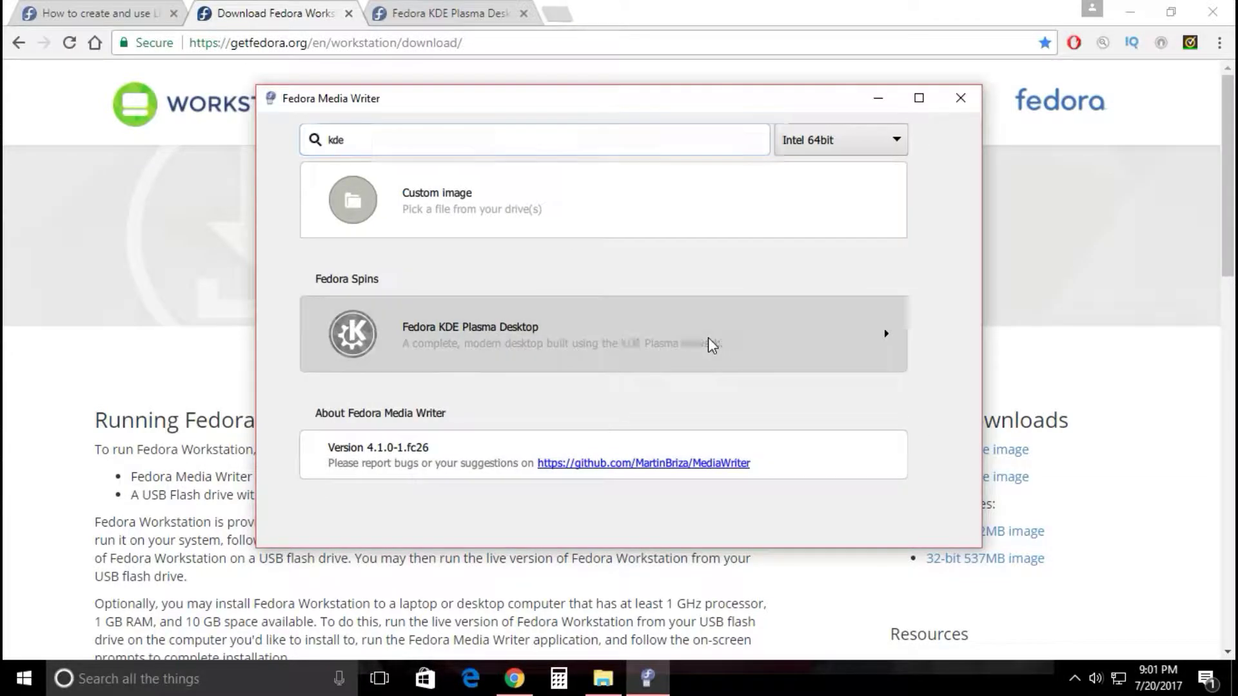
{"action": "left_click", "coordinate": [710, 338]}
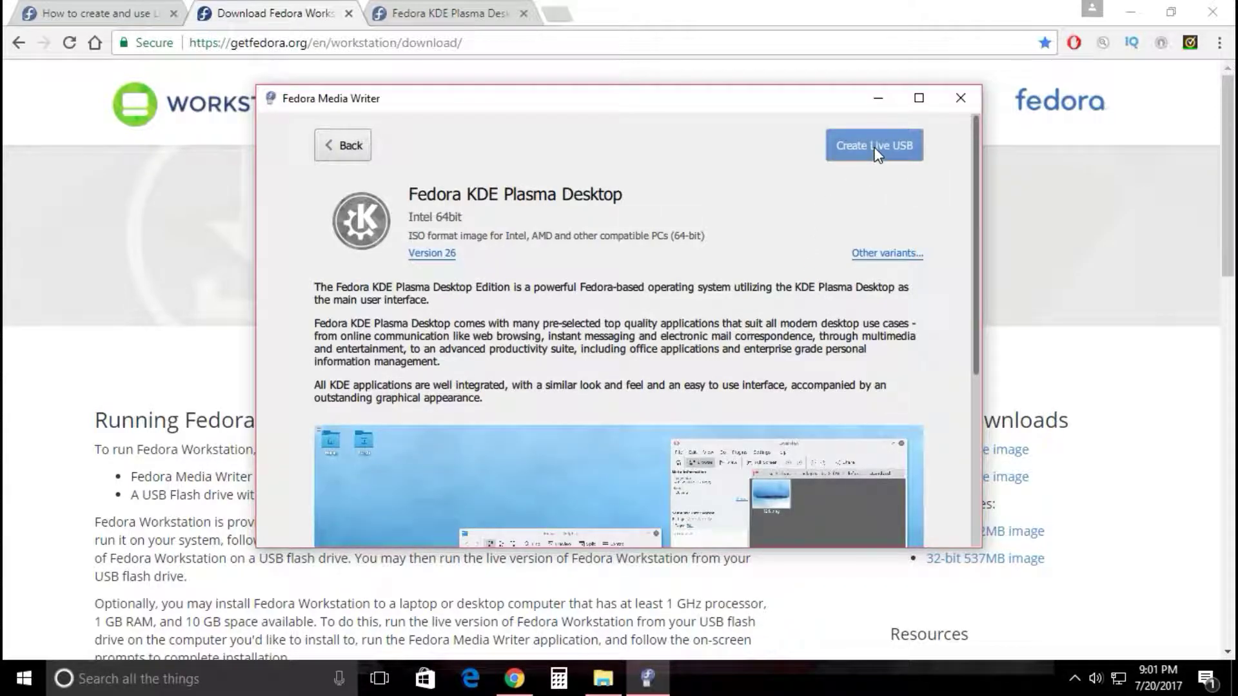
Scroll the Fedora KDE Plasma Desktop details page down and back up.
{"action": "left_click_drag", "start_coordinate": [976, 239], "coordinate": [959, 419]}
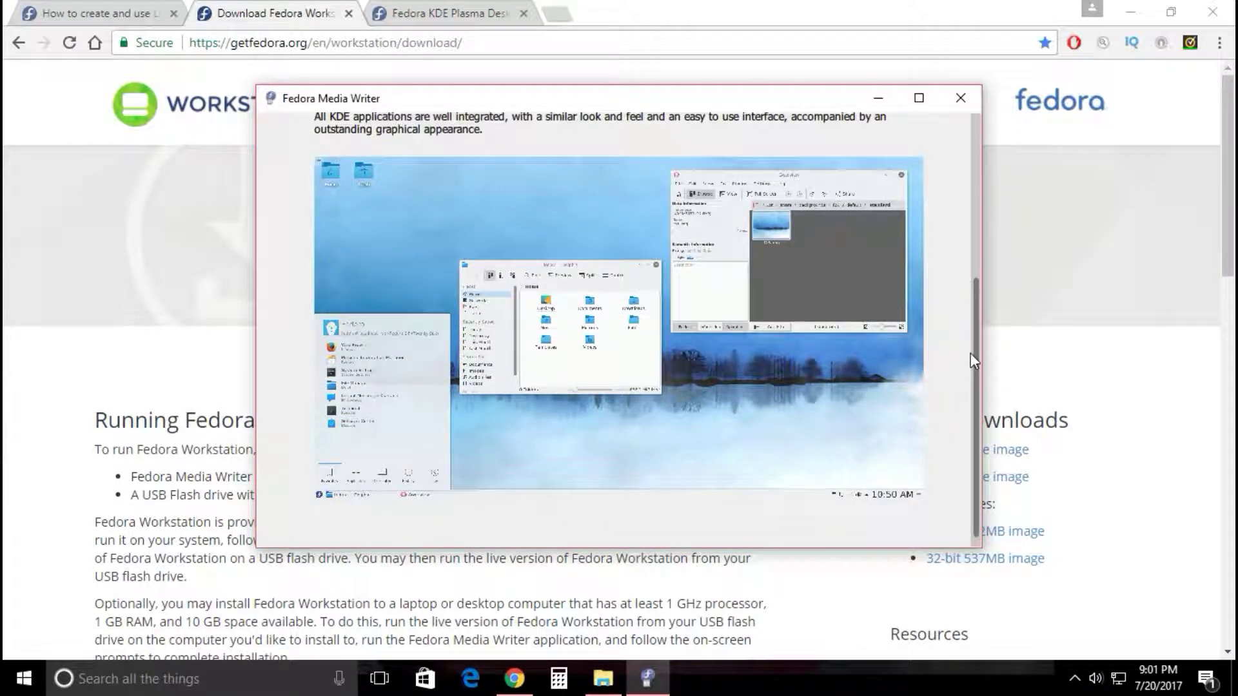
{"action": "left_click_drag", "start_coordinate": [974, 361], "coordinate": [976, 206]}
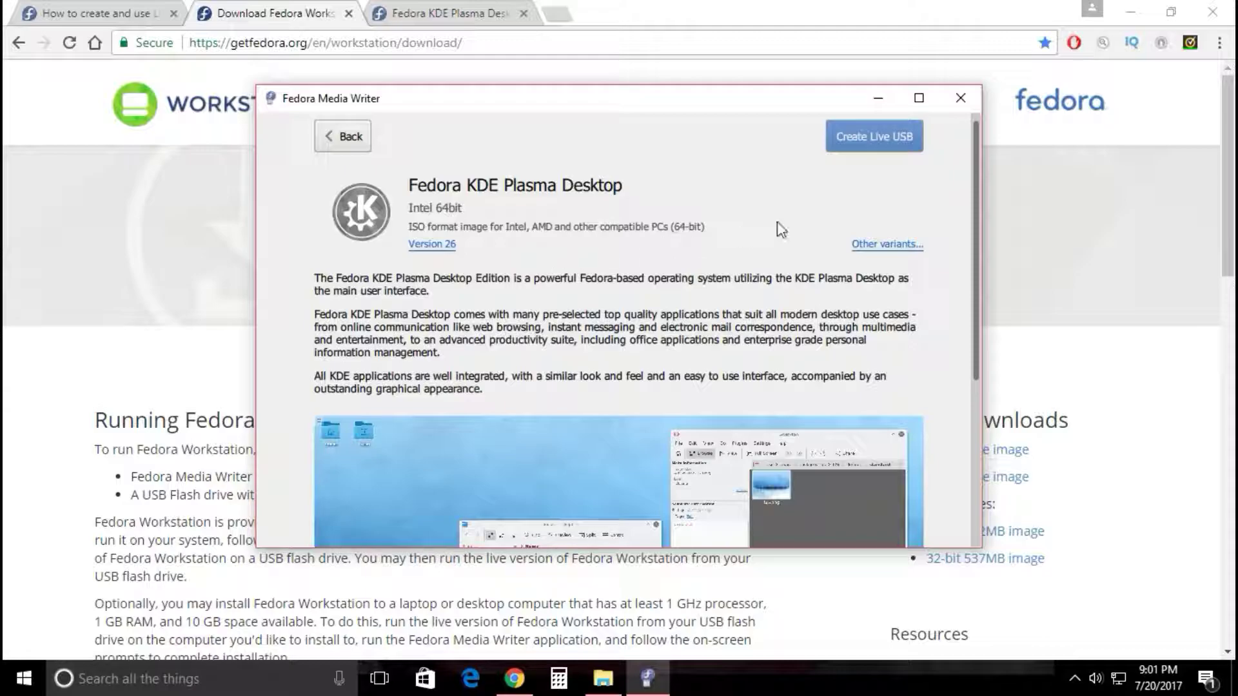
Start creating the KDE Plasma live USB with SanDisk Cruzer Blade (31.4 GB) as target drive.
{"action": "left_click", "coordinate": [860, 143]}
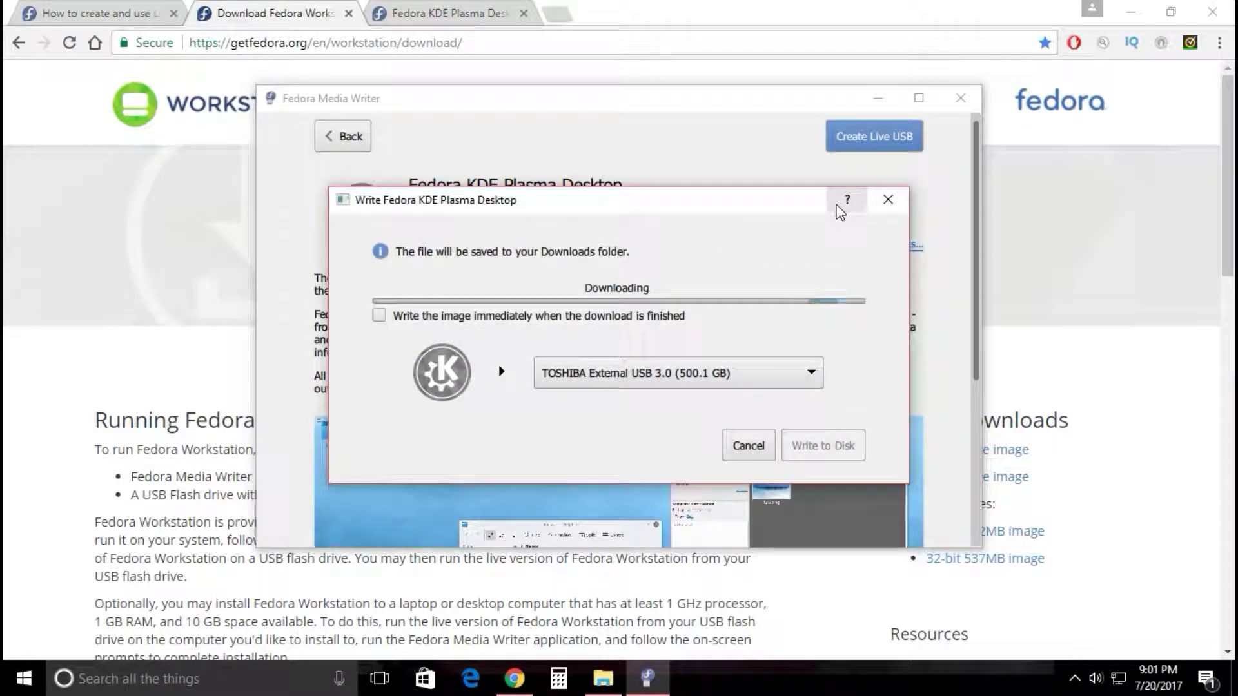
{"action": "left_click", "coordinate": [751, 384]}
{"action": "left_click", "coordinate": [696, 423]}
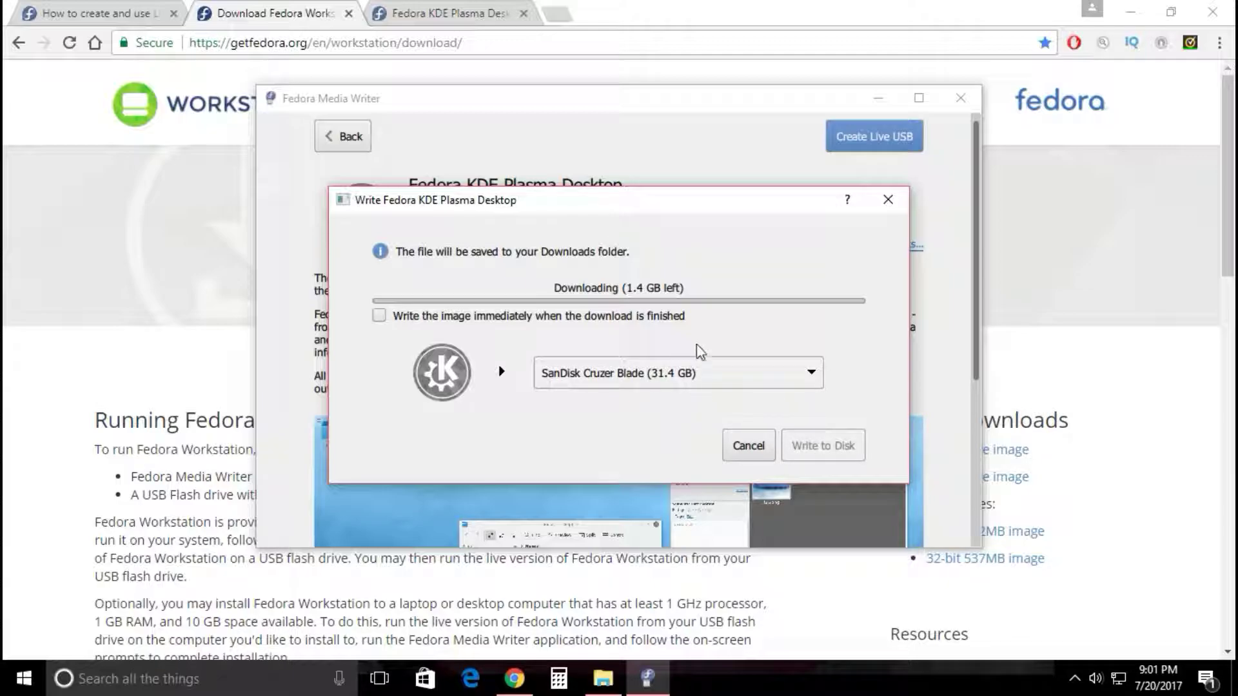
{"action": "left_click", "coordinate": [595, 372]}
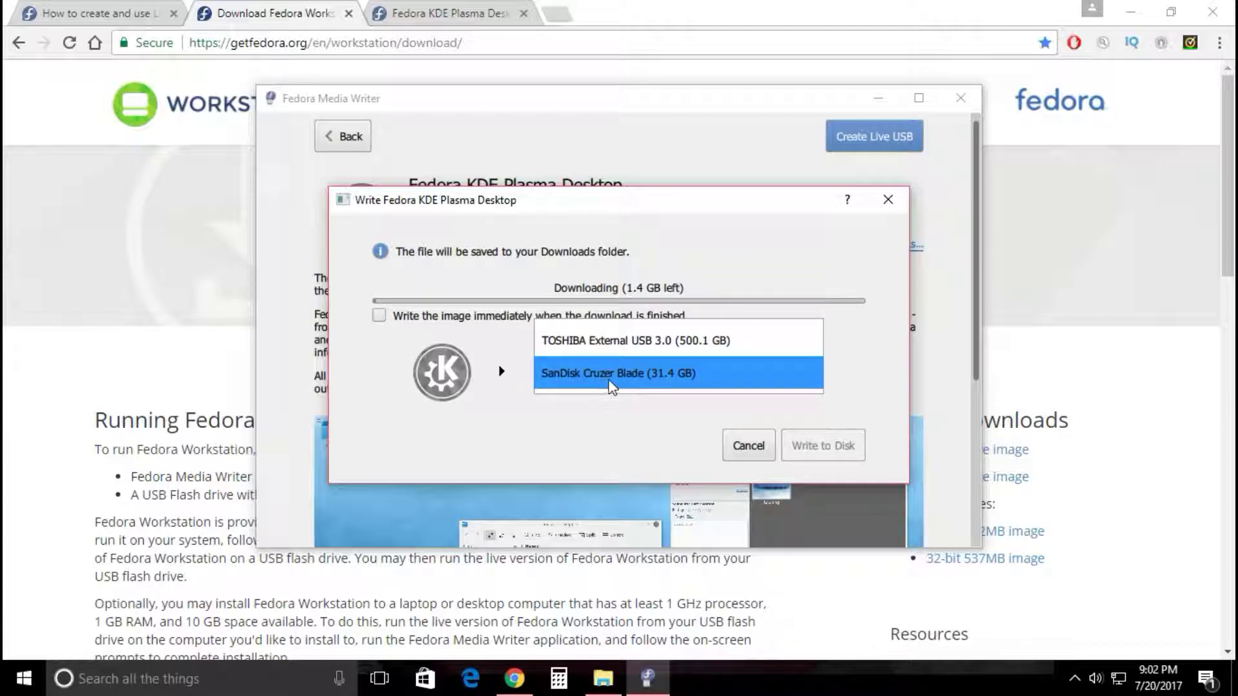
{"action": "left_click", "coordinate": [684, 375]}
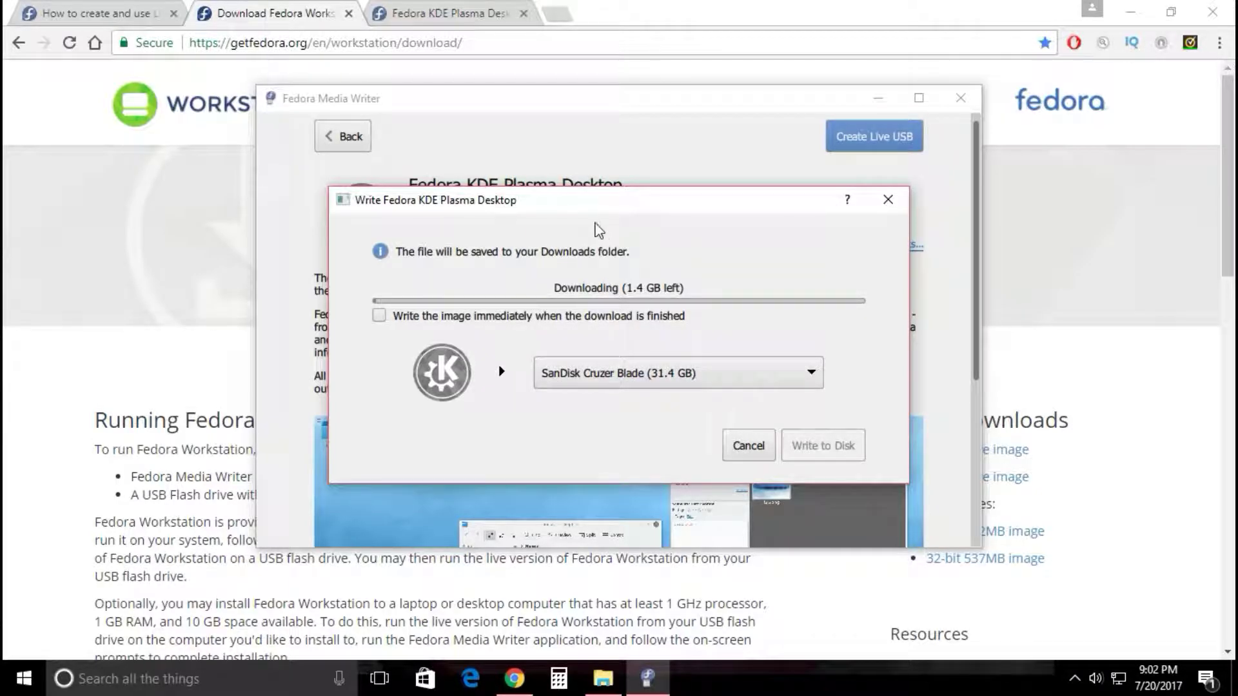
Move the write window down, reconfirm the SanDisk Cruzer Blade, then cancel the download.
{"action": "left_click_drag", "start_coordinate": [591, 203], "coordinate": [587, 274]}
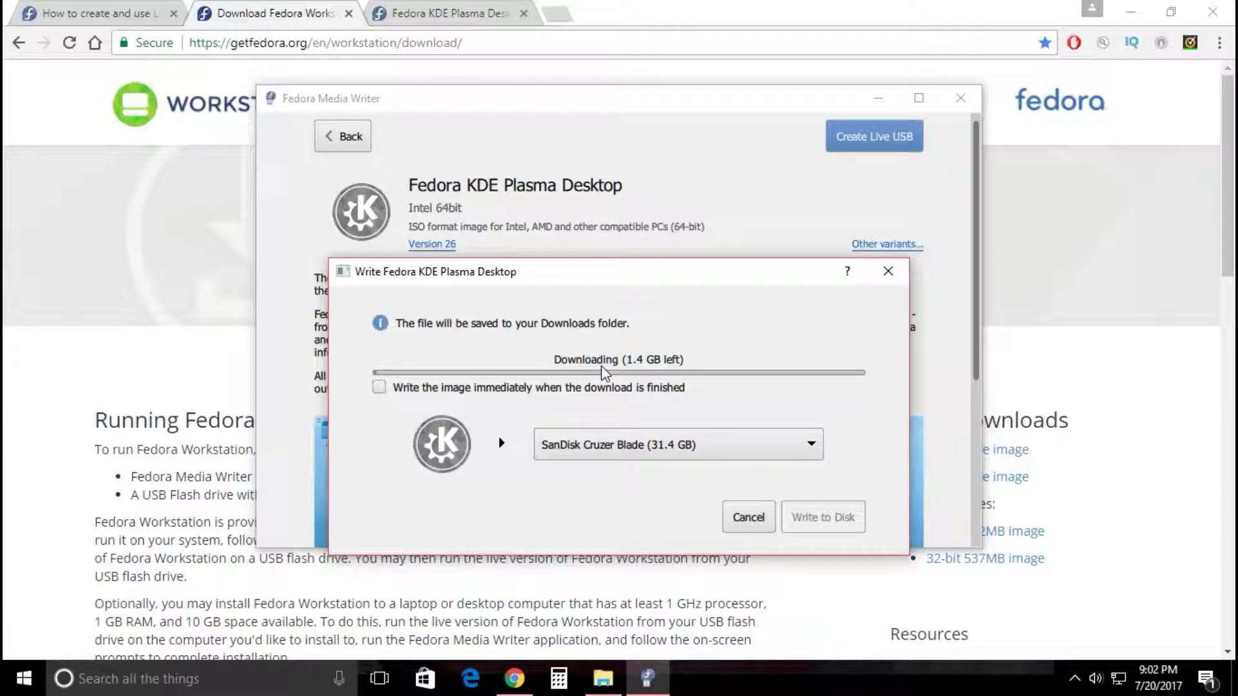
{"action": "left_click", "coordinate": [598, 442]}
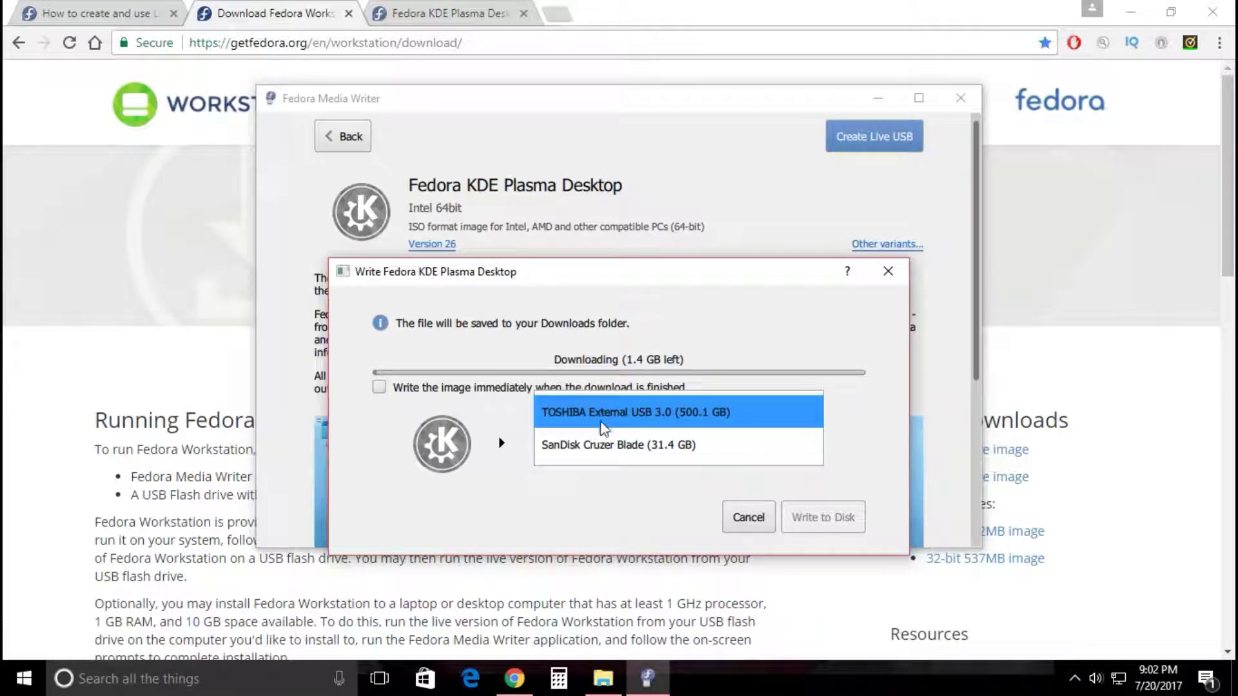
{"action": "left_click", "coordinate": [592, 452]}
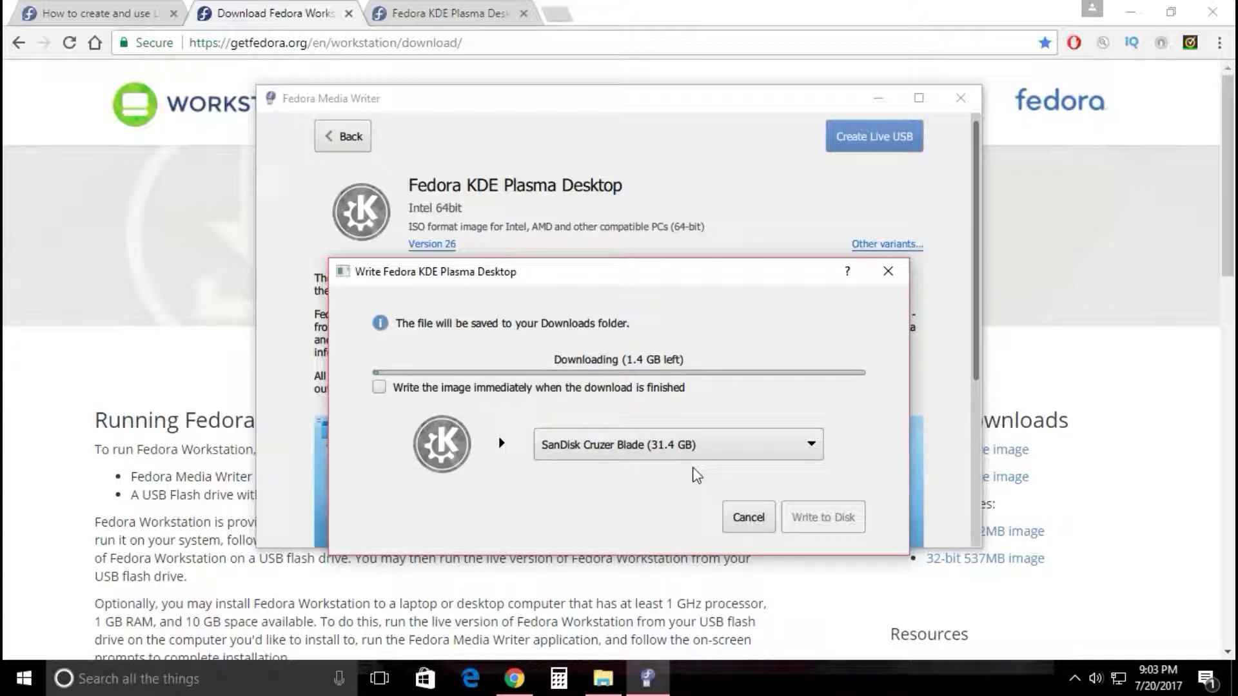
{"action": "left_click", "coordinate": [741, 525]}
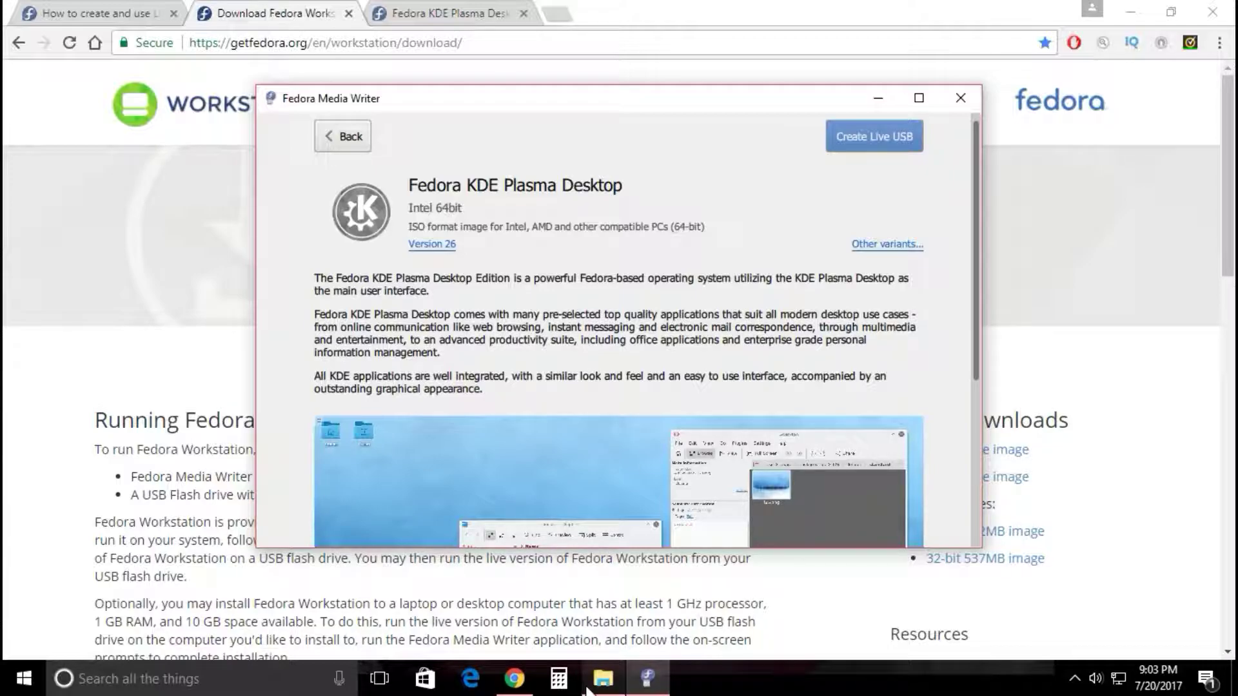
Bring File Explorer's This PC drive list back beside Fedora Media Writer.
{"action": "left_click", "coordinate": [603, 678]}
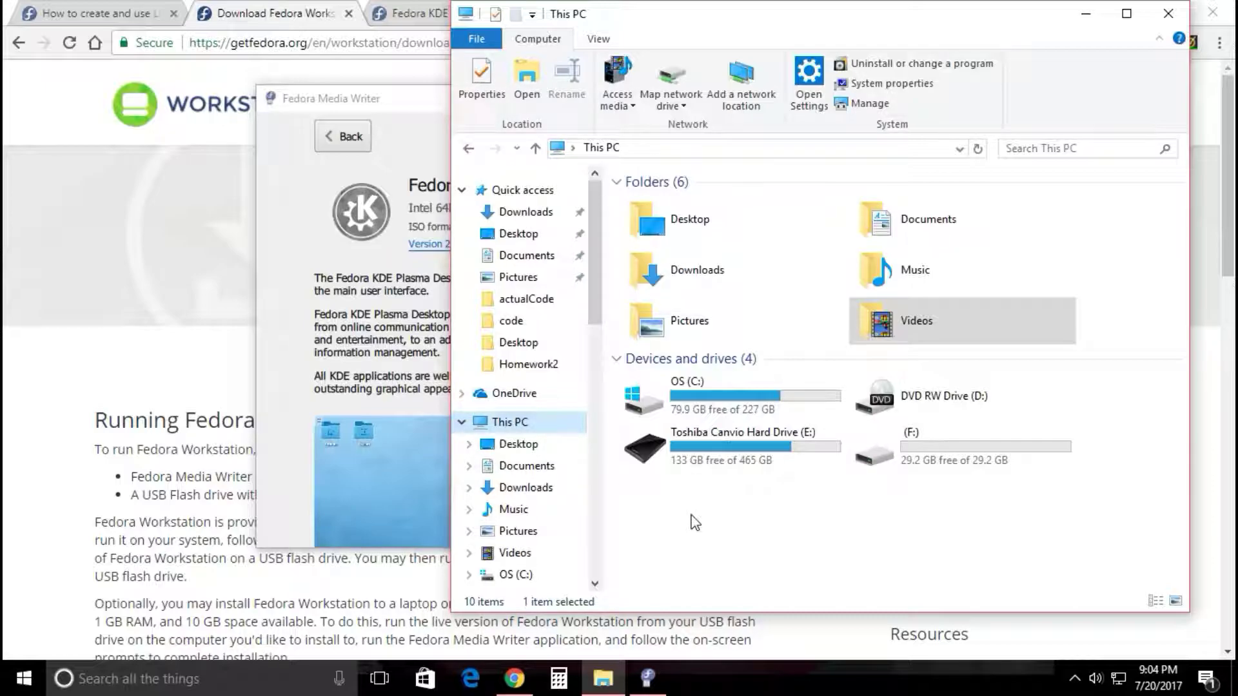
Start the KDE Plasma live USB download again, then cancel it from the Write dialog.
{"action": "left_click", "coordinate": [323, 338]}
{"action": "left_click", "coordinate": [868, 147]}
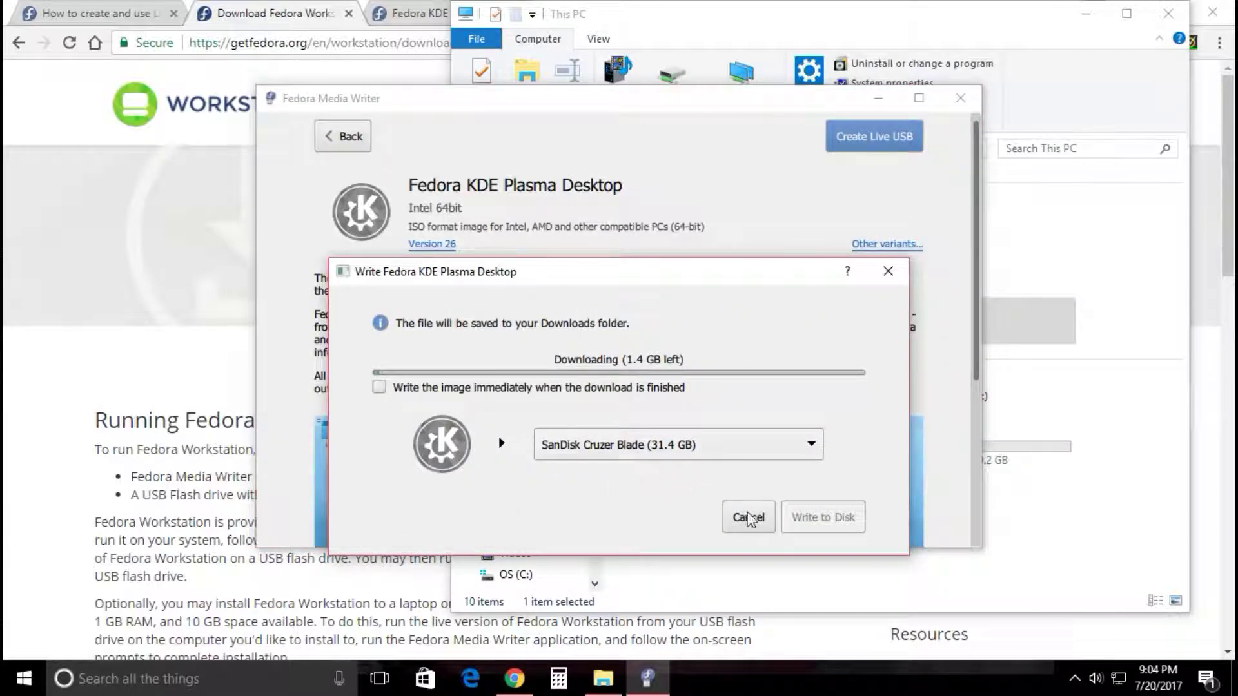
{"action": "left_click", "coordinate": [749, 519]}
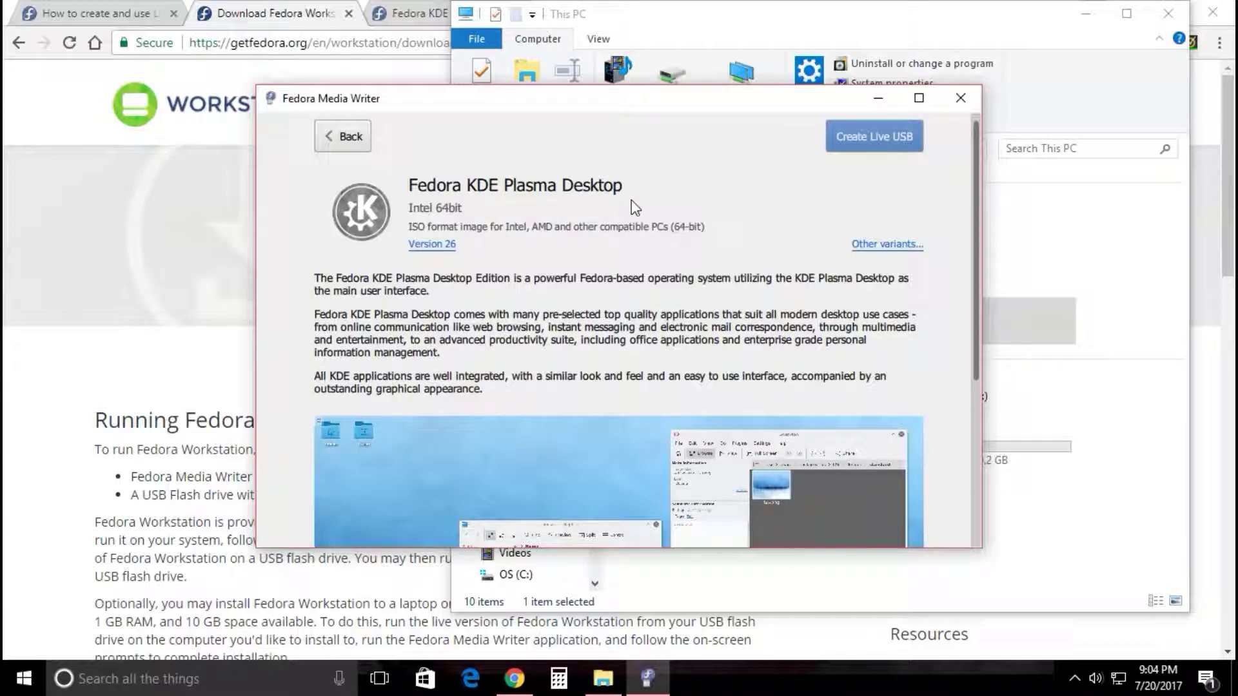
Drag the Fedora Media Writer window further right and slightly down.
{"action": "left_click_drag", "start_coordinate": [619, 100], "coordinate": [691, 114]}
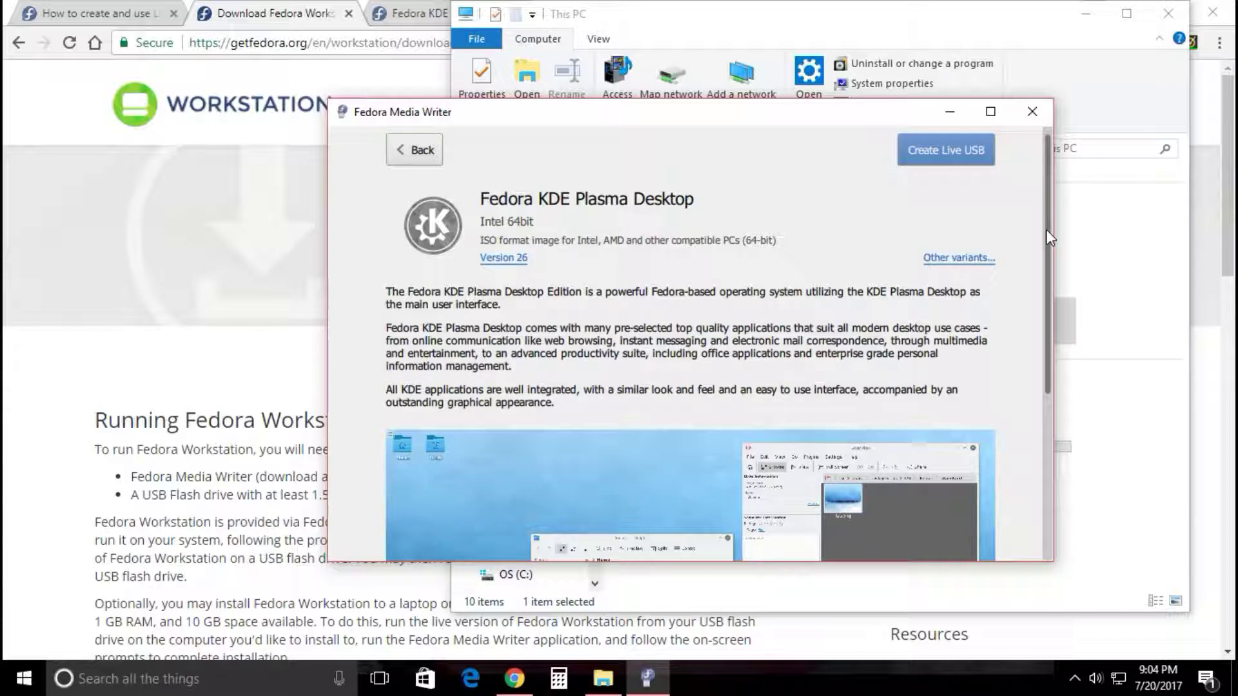
Scroll the KDE Plasma Desktop details page down to its sample desktop screenshot.
{"action": "left_click_drag", "start_coordinate": [1047, 230], "coordinate": [1045, 331]}
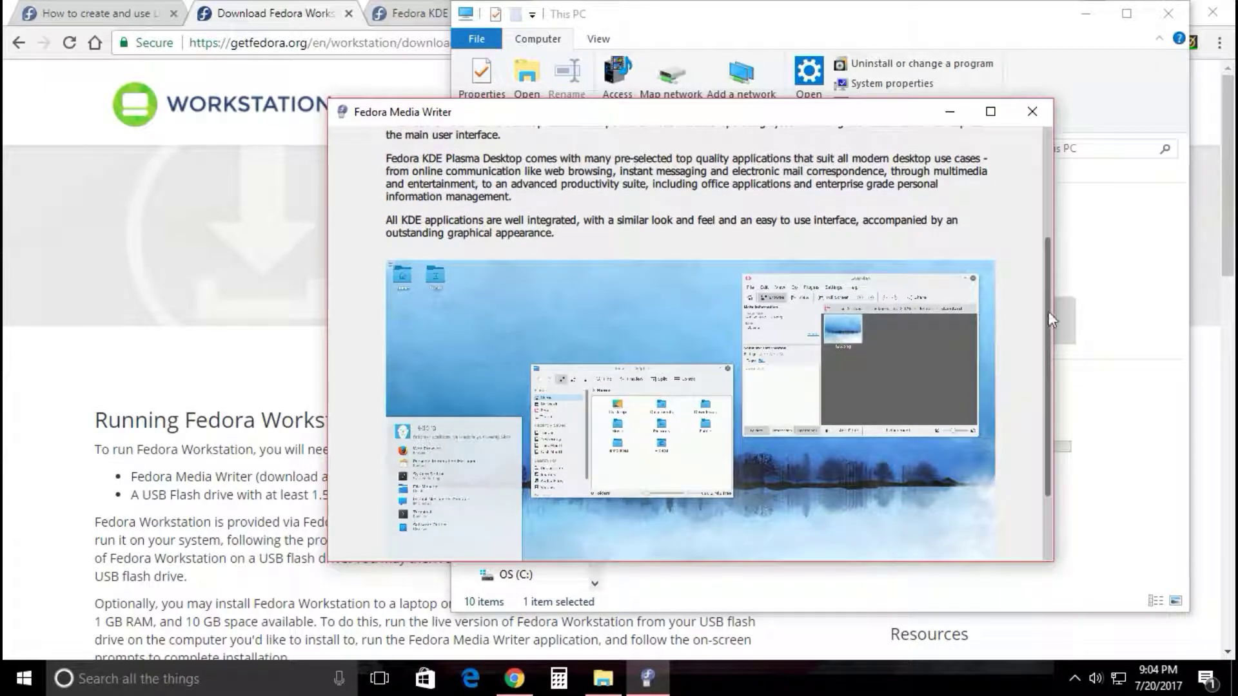
{"action": "scroll", "coordinate": [1045, 331], "scroll_direction": "up", "scroll_amount": 1}
{"action": "scroll", "coordinate": [1047, 361], "scroll_direction": "down", "scroll_amount": 1}
{"action": "scroll", "coordinate": [1047, 361], "scroll_direction": "down", "scroll_amount": 1}
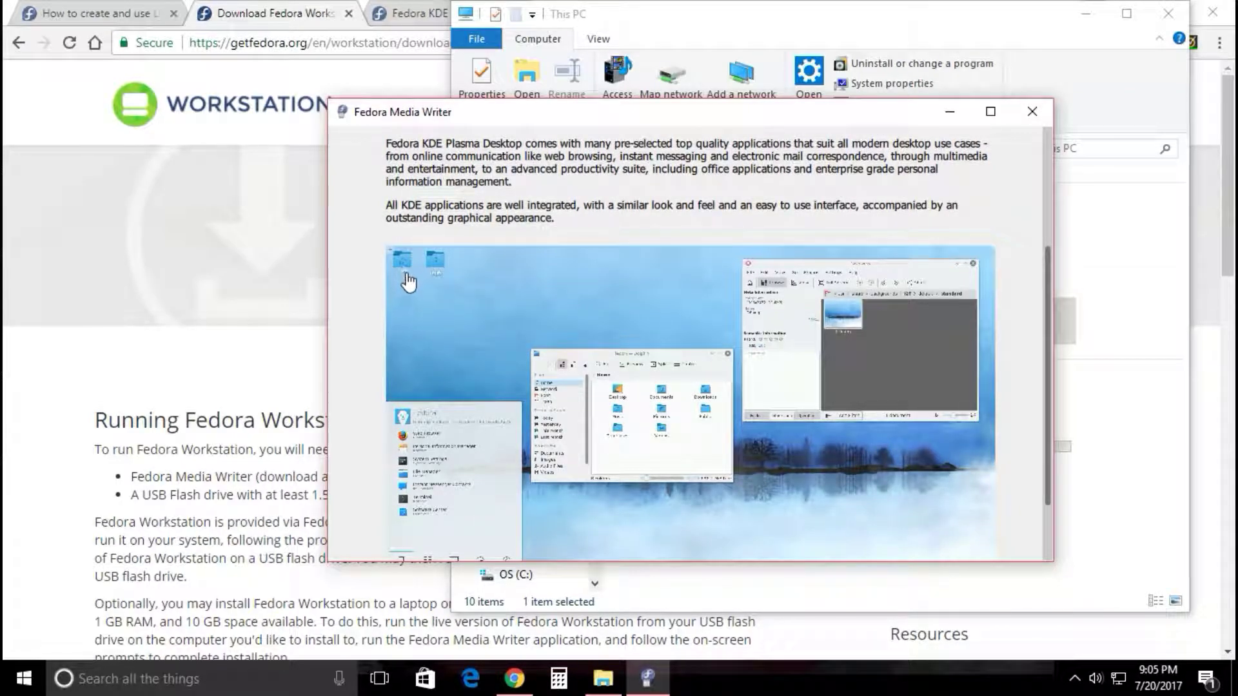
{"action": "scroll", "coordinate": [1044, 318], "scroll_direction": "down", "scroll_amount": 1}
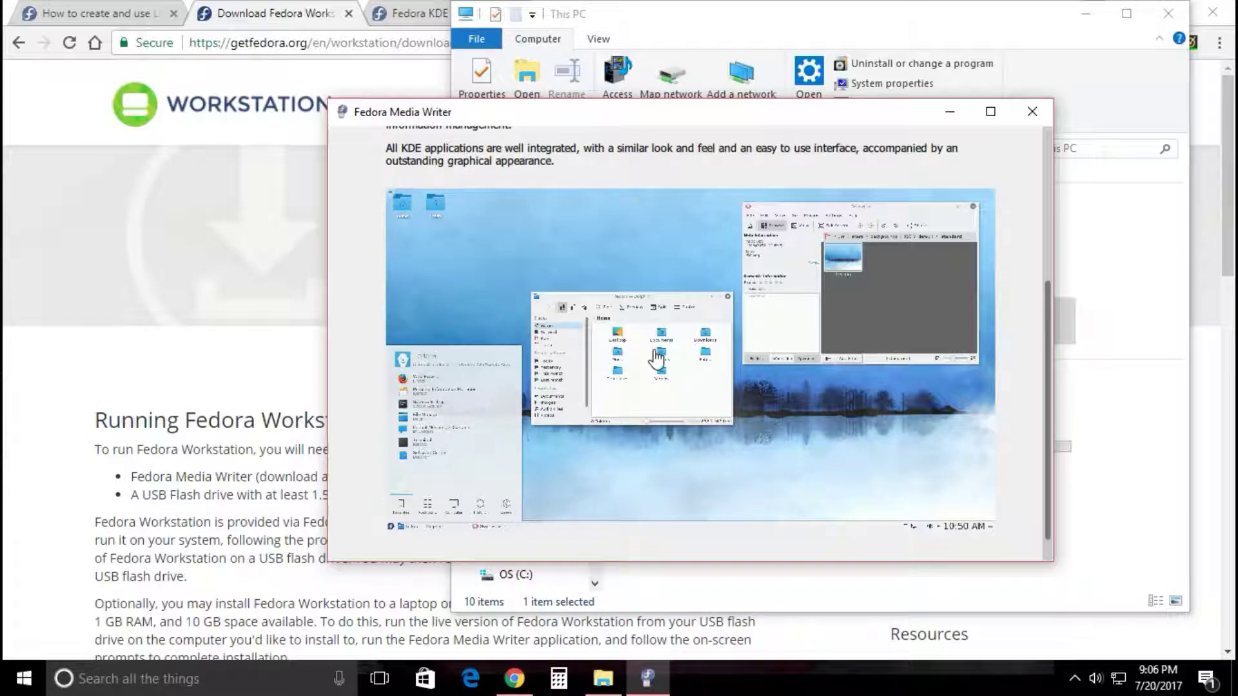
Bring Chrome to the front on the Fedora KDE Plasma Desktop spins page.
{"action": "left_click", "coordinate": [148, 341]}
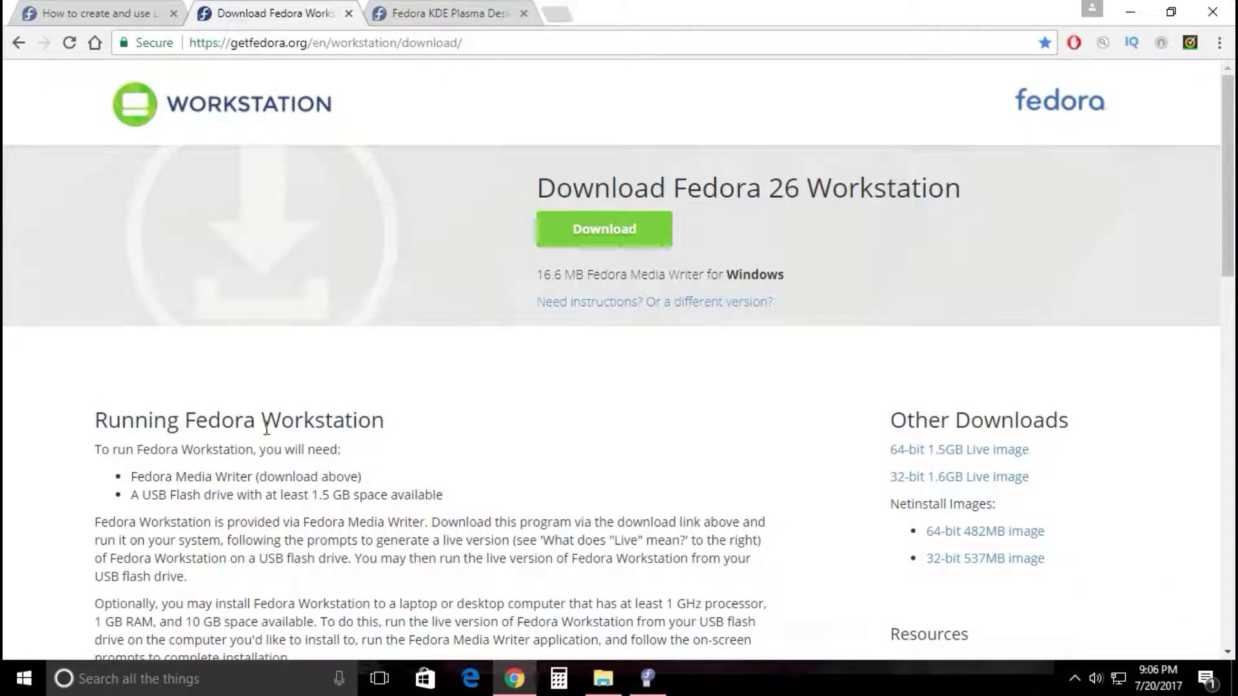
{"action": "left_click", "coordinate": [450, 18]}
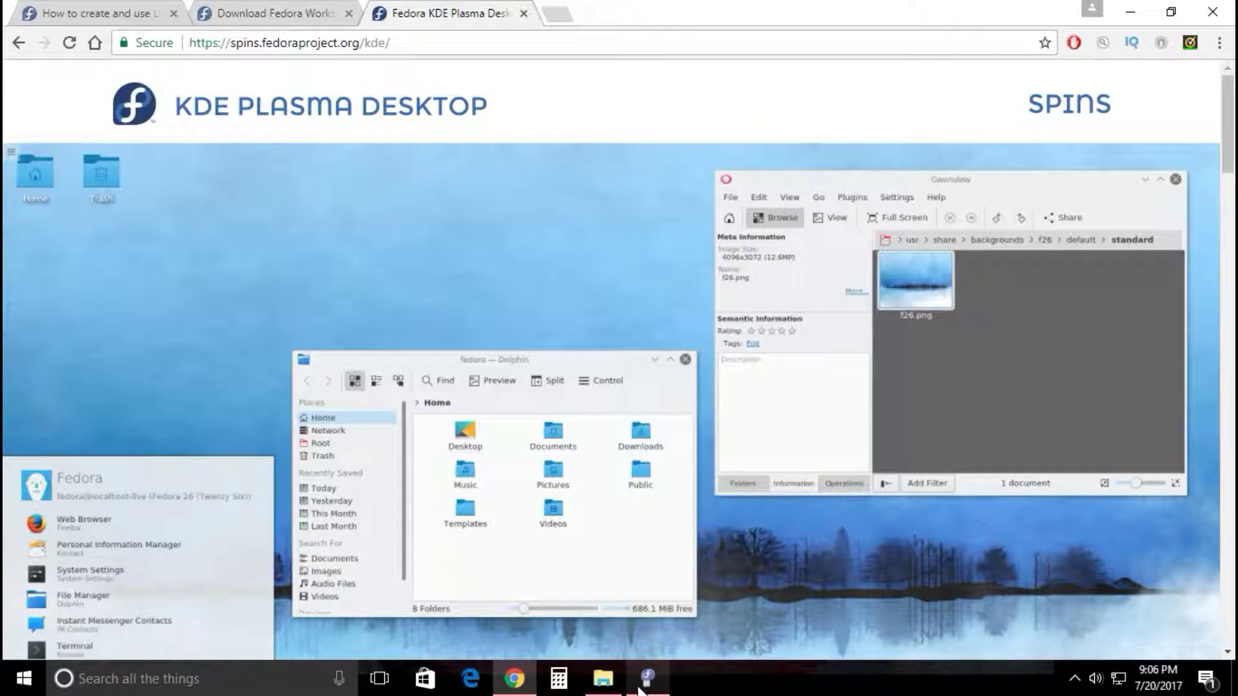
Bring Media Writer forward and close it, leaving the KDE spins page in Chrome.
{"action": "left_click", "coordinate": [642, 685]}
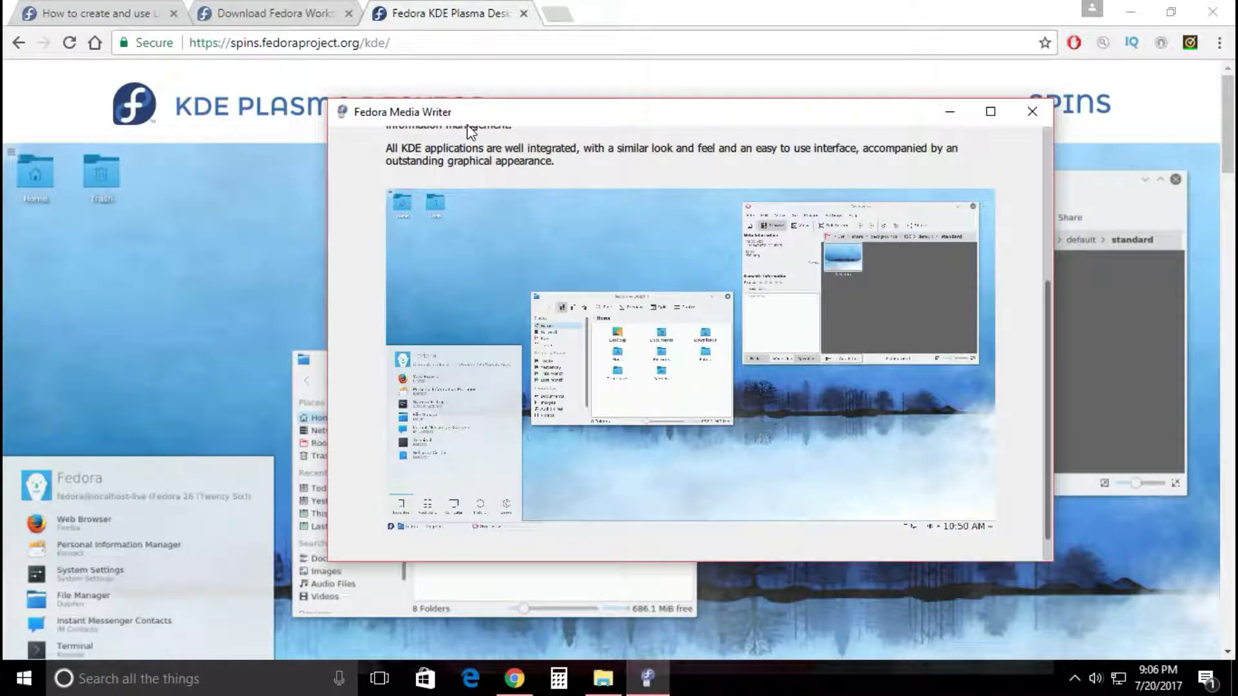
{"action": "left_click_drag", "start_coordinate": [1047, 346], "coordinate": [1062, 208]}
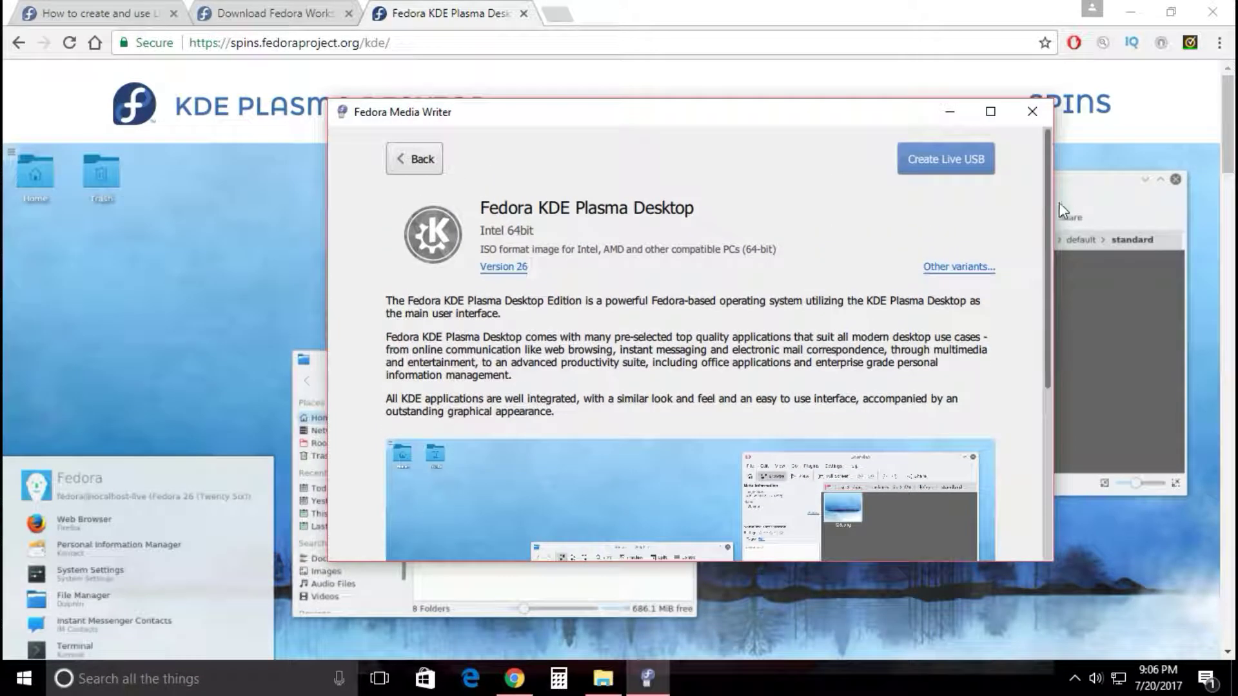
{"action": "left_click", "coordinate": [1031, 112]}
{"action": "scroll", "coordinate": [541, 475], "scroll_direction": "down", "scroll_amount": 2}
{"action": "mouse_move", "coordinate": [1229, 155]}
{"action": "left_mouse_down"}
{"action": "mouse_move", "coordinate": [1229, 197]}
{"action": "mouse_move", "coordinate": [1228, 136]}
{"action": "mouse_move", "coordinate": [1231, 167]}
{"action": "left_mouse_up"}
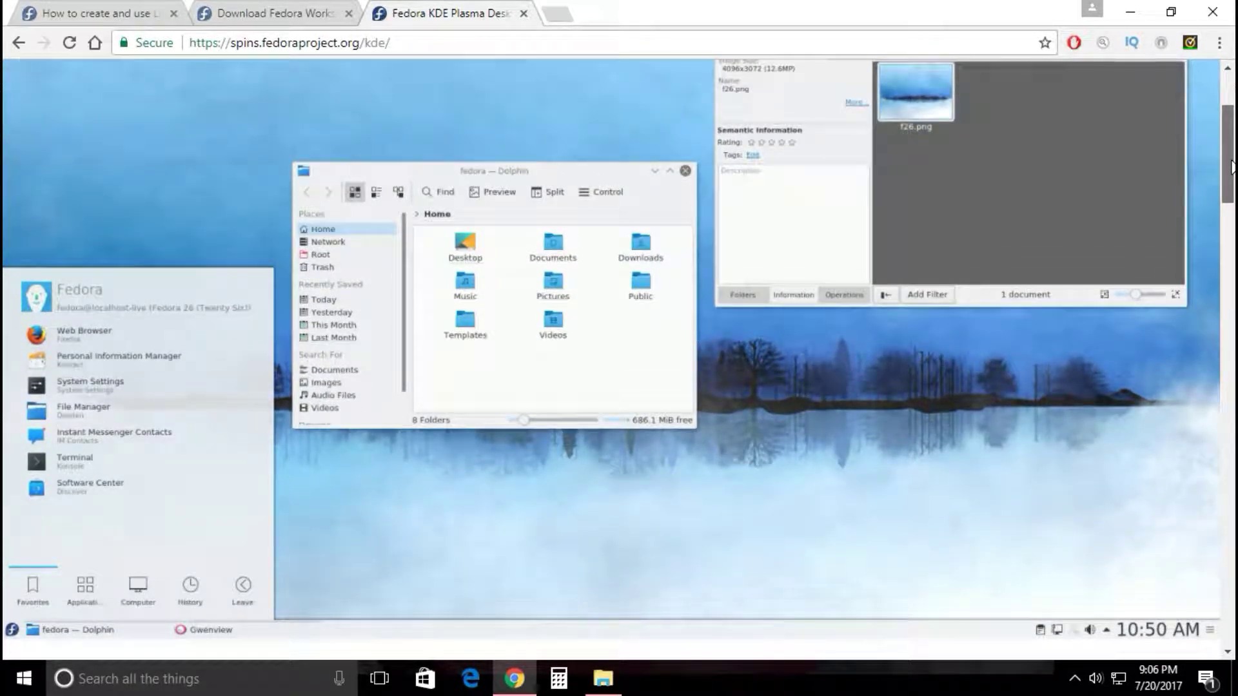
{"action": "scroll", "coordinate": [1231, 168], "scroll_direction": "up", "scroll_amount": 5}
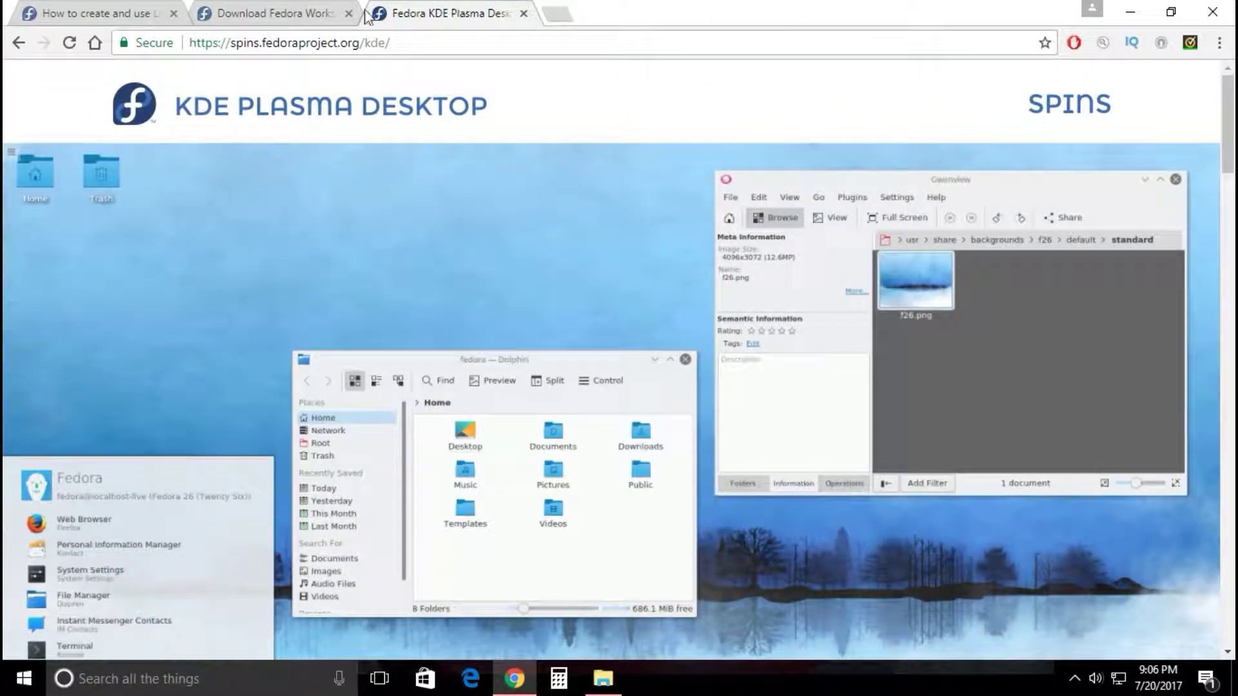
Glance at the Workstation download page's Media Writer line, then show the Live USB wiki page.
{"action": "left_click", "coordinate": [277, 12]}
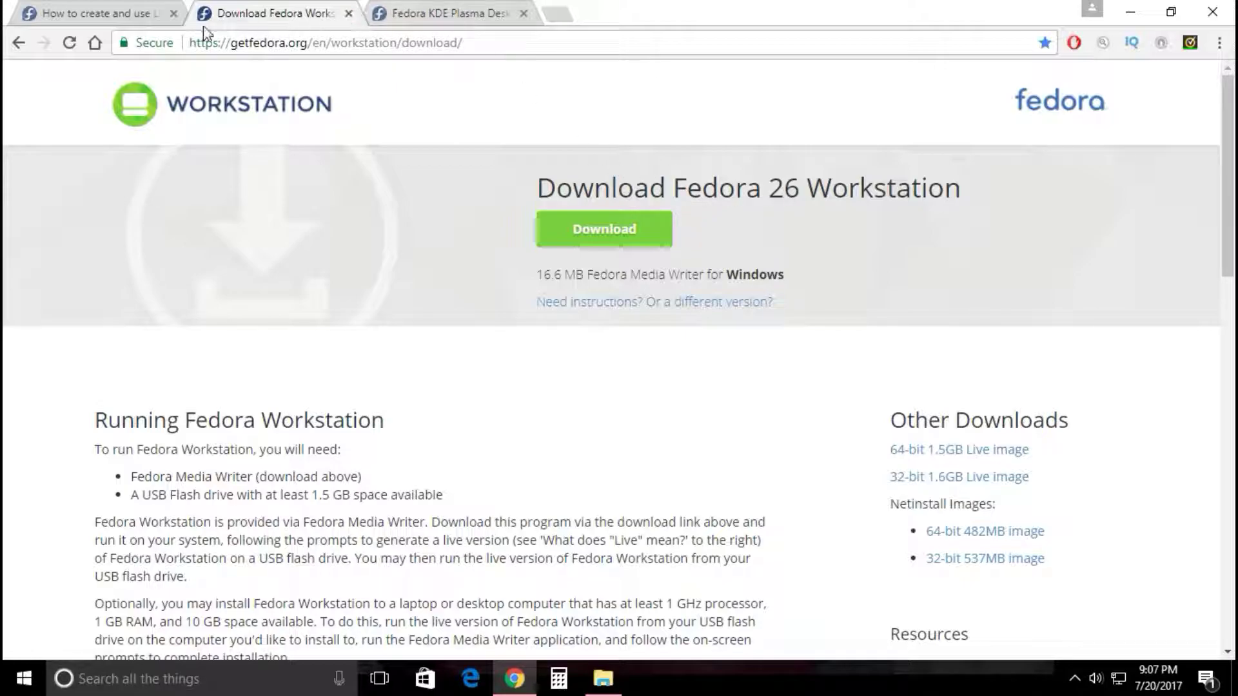
{"action": "left_click_drag", "start_coordinate": [615, 275], "coordinate": [668, 276]}
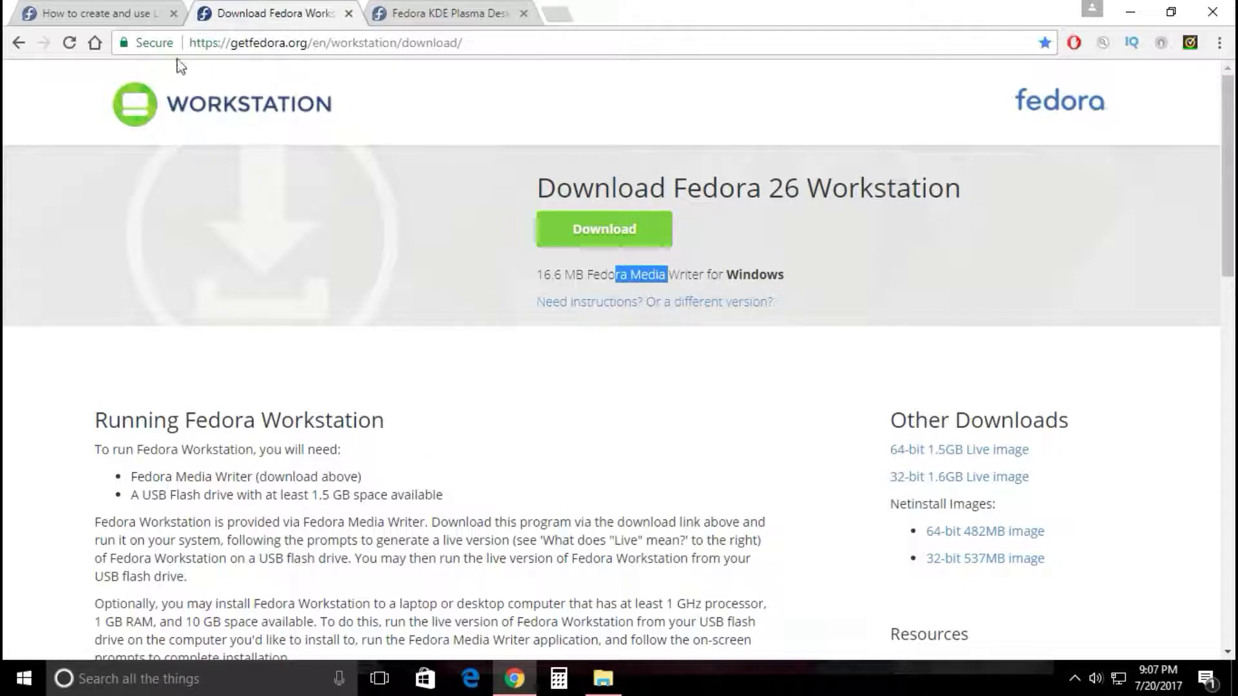
{"action": "left_click", "coordinate": [125, 19]}
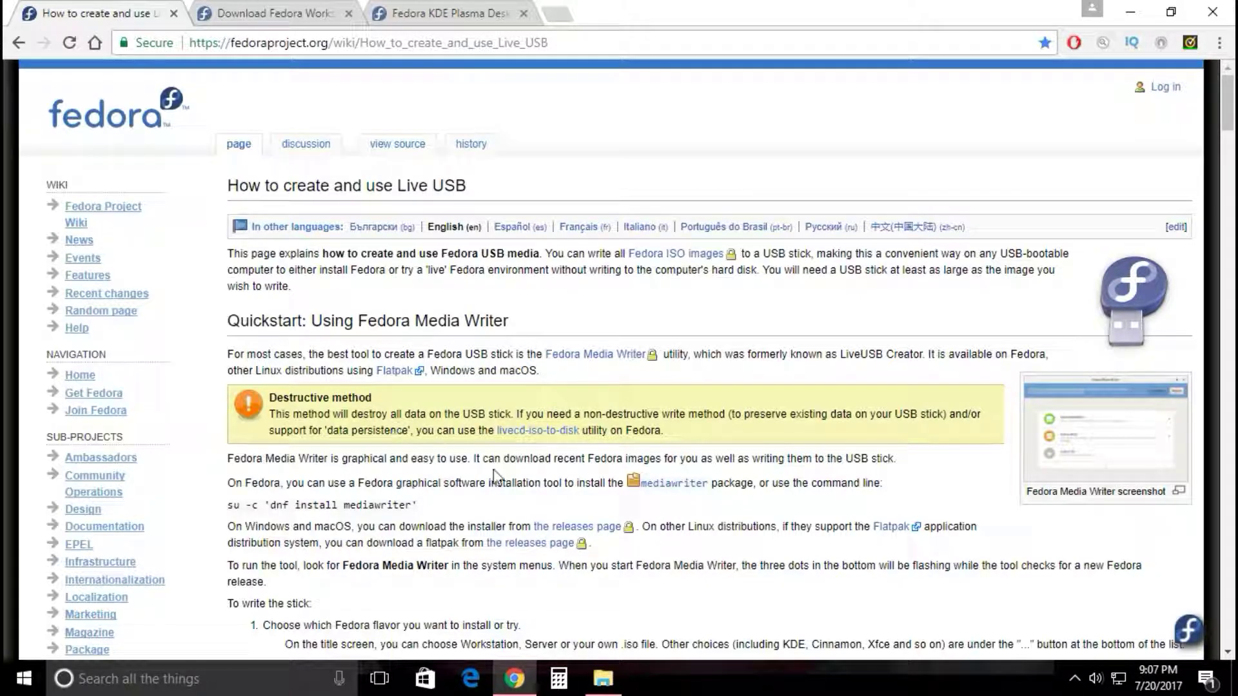
Check the empty 29.2 GB (F:) drive in This PC, then bring up the Start menu.
{"action": "left_click", "coordinate": [605, 677]}
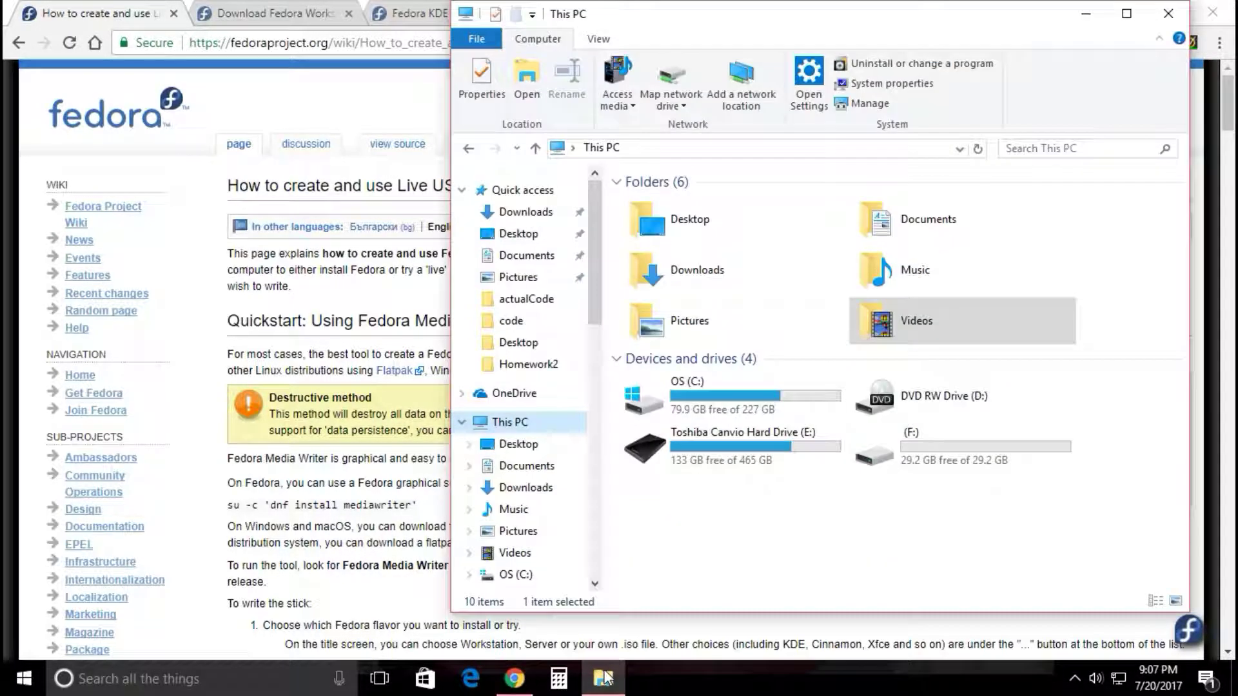
{"action": "left_click", "coordinate": [877, 454]}
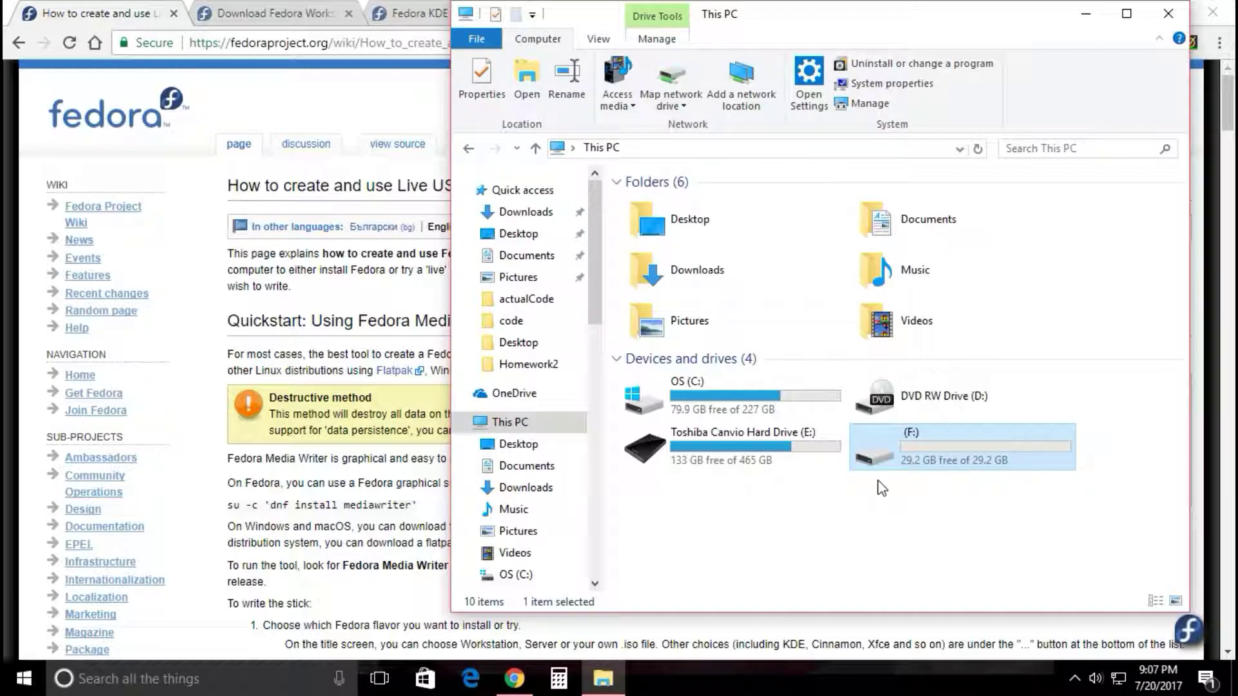
{"action": "left_click", "coordinate": [852, 510]}
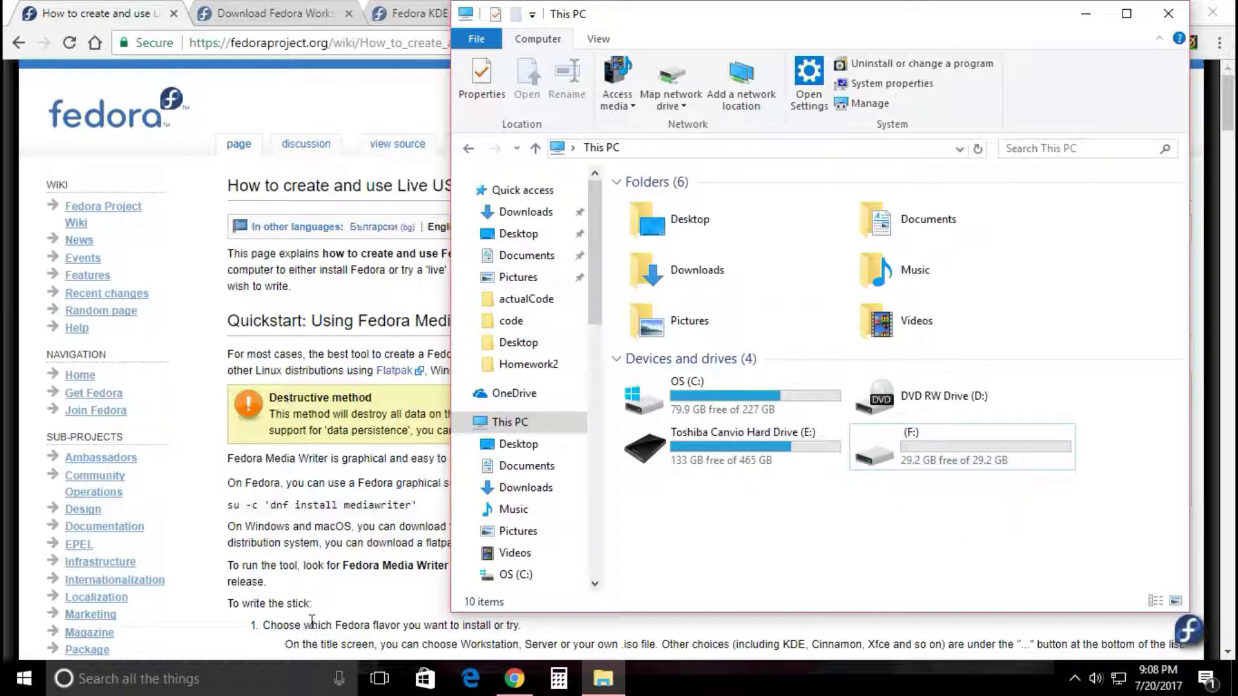
{"action": "left_click", "coordinate": [24, 678]}
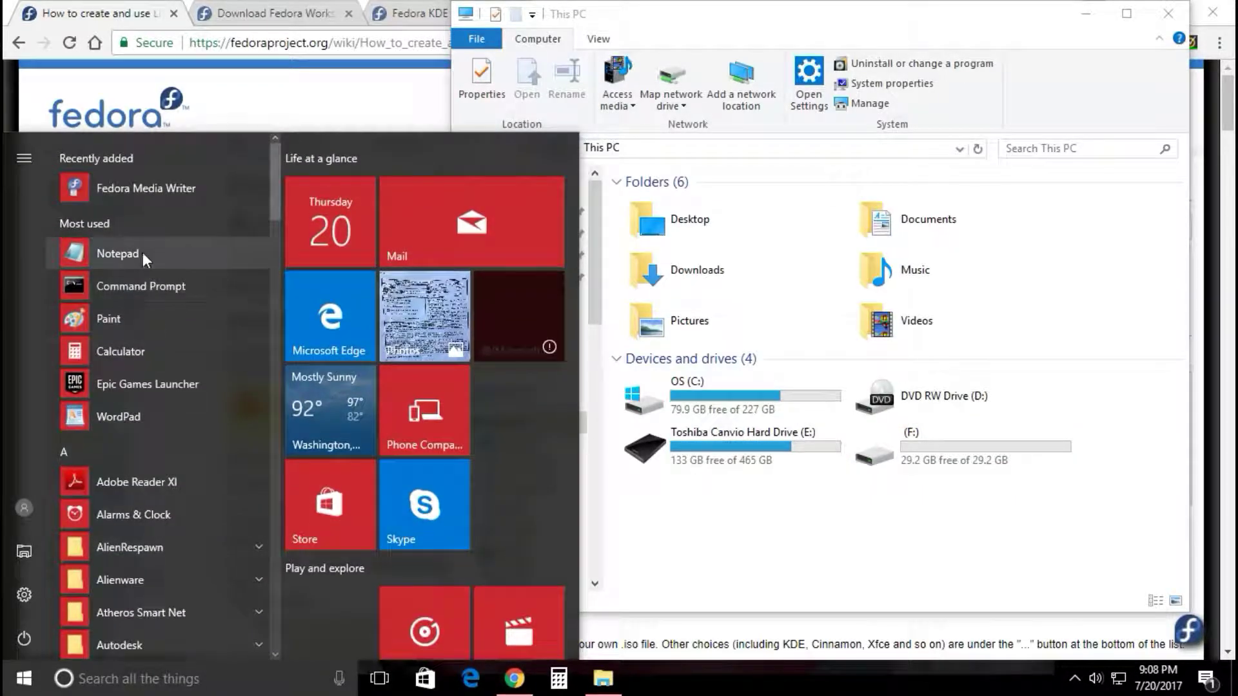
Launch Fedora Media Writer with administrator approval and bring its start screen to the front.
{"action": "left_click", "coordinate": [164, 192]}
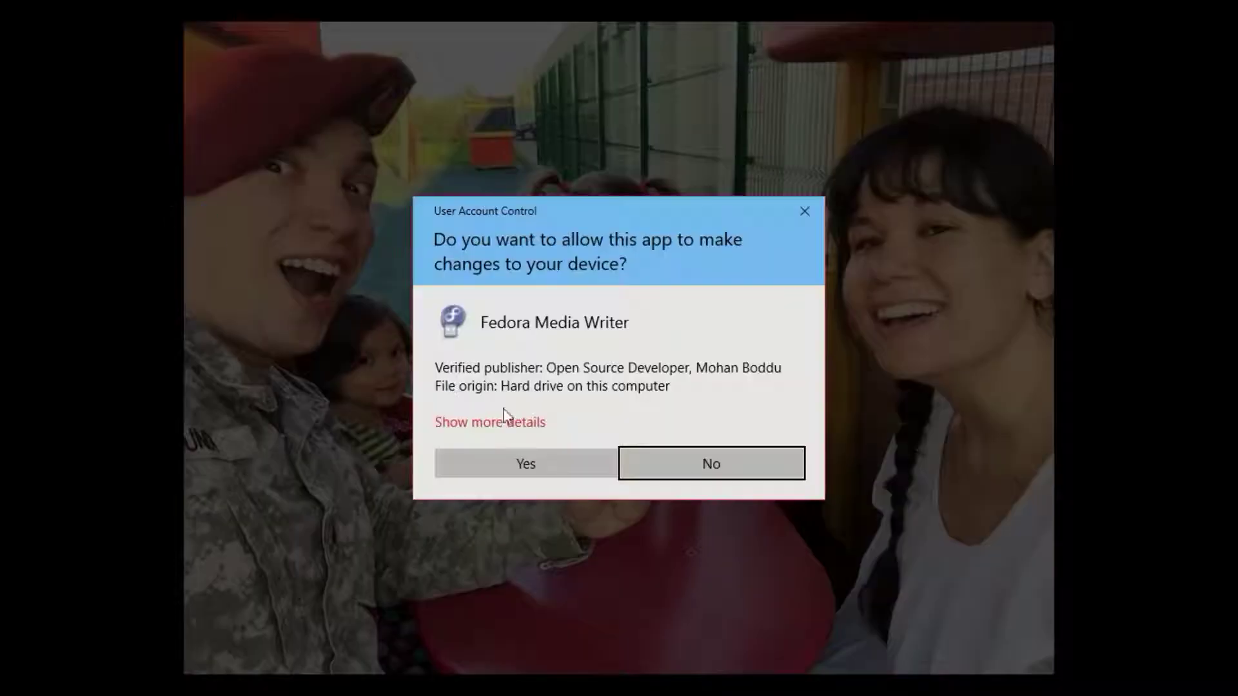
{"action": "left_click", "coordinate": [504, 469]}
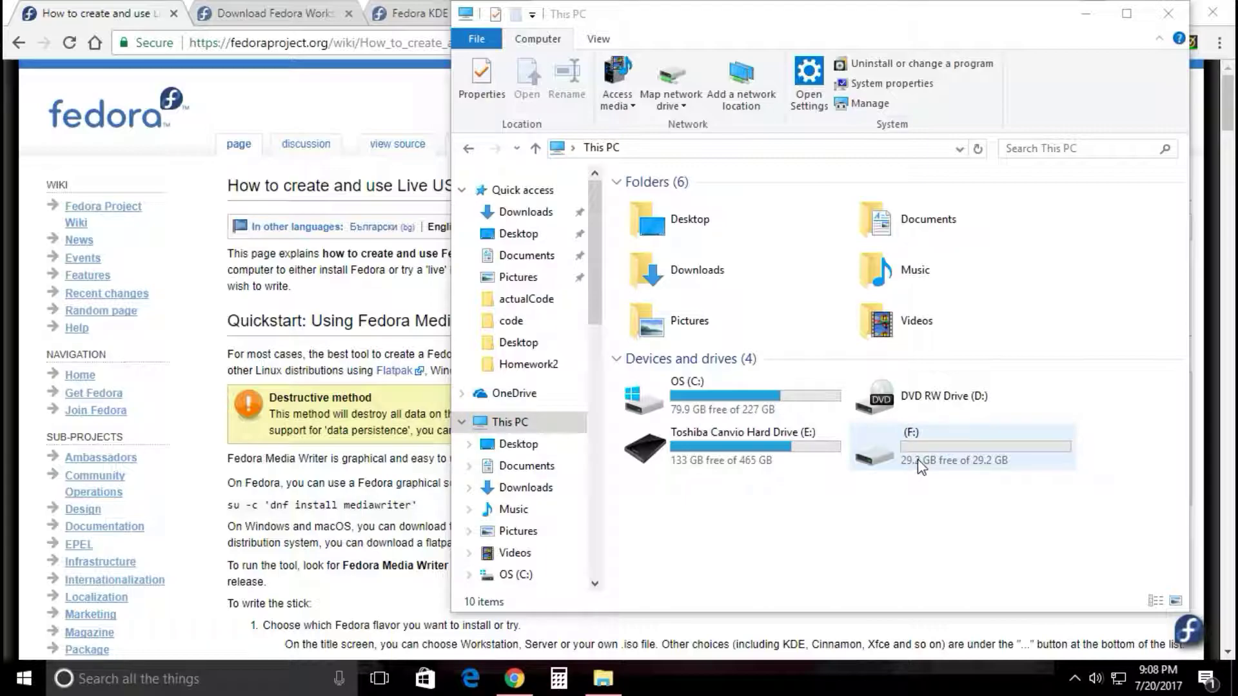
{"action": "left_click", "coordinate": [984, 459]}
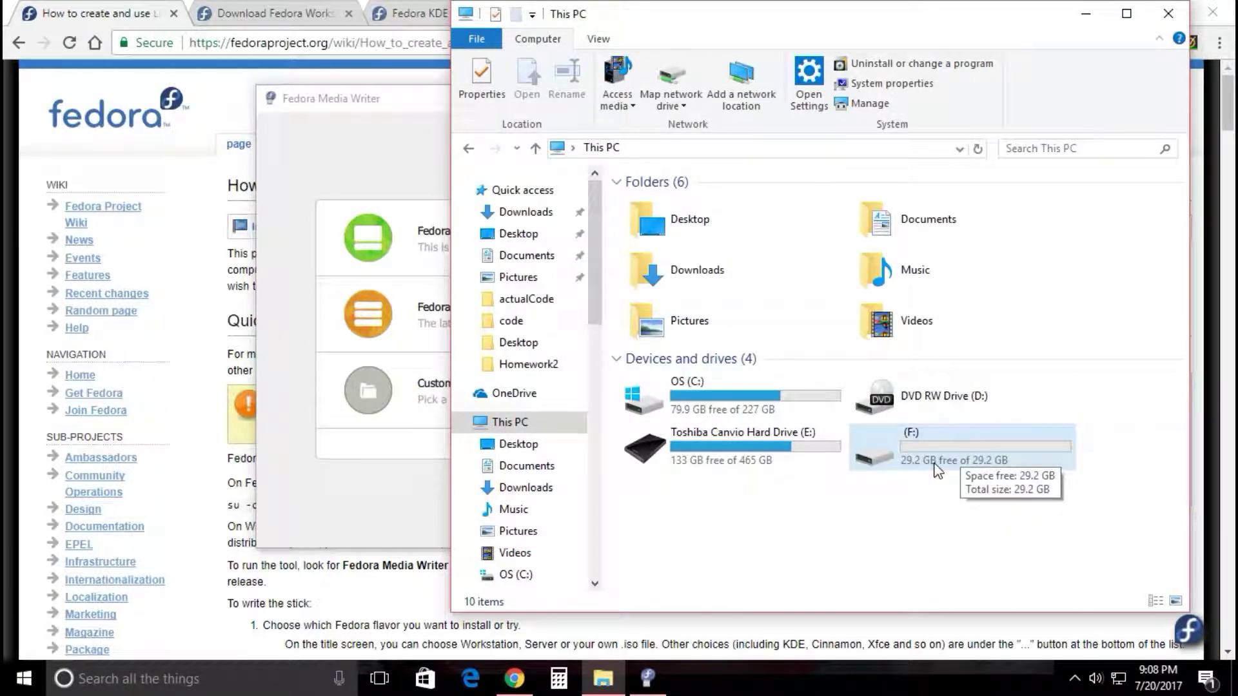
{"action": "left_click", "coordinate": [346, 508]}
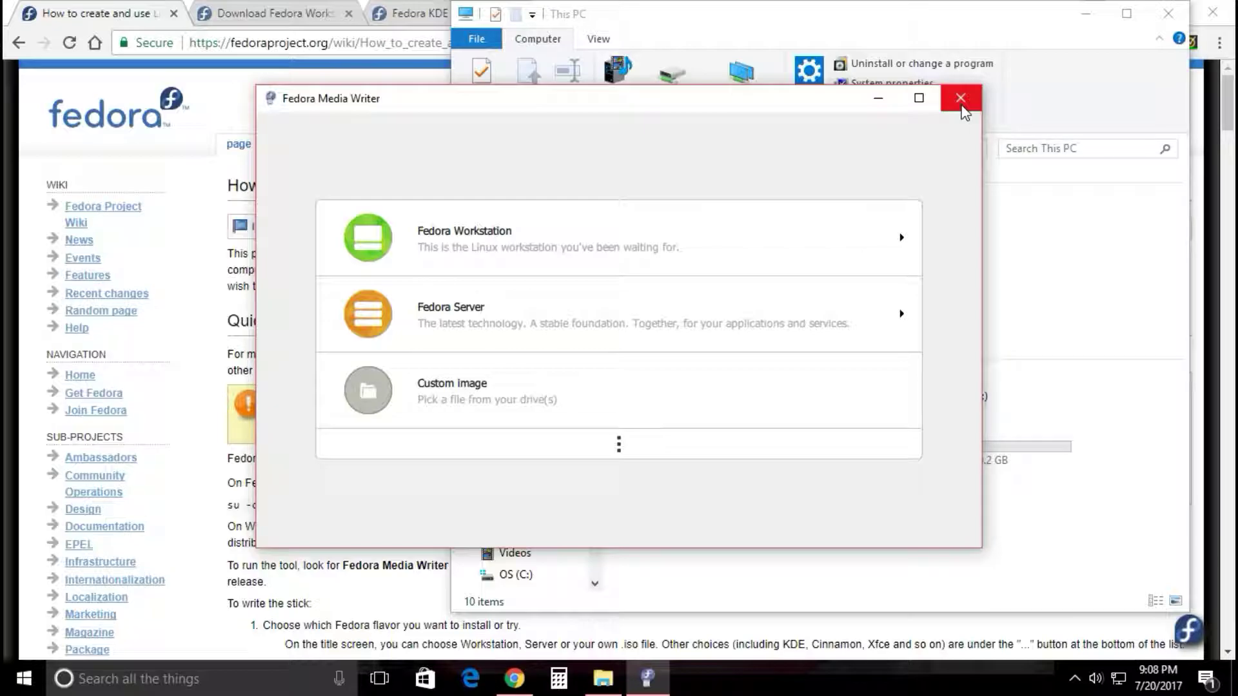
Close Media Writer, select the (F:) drive, and return to the Live USB wiki page.
{"action": "left_click", "coordinate": [960, 99]}
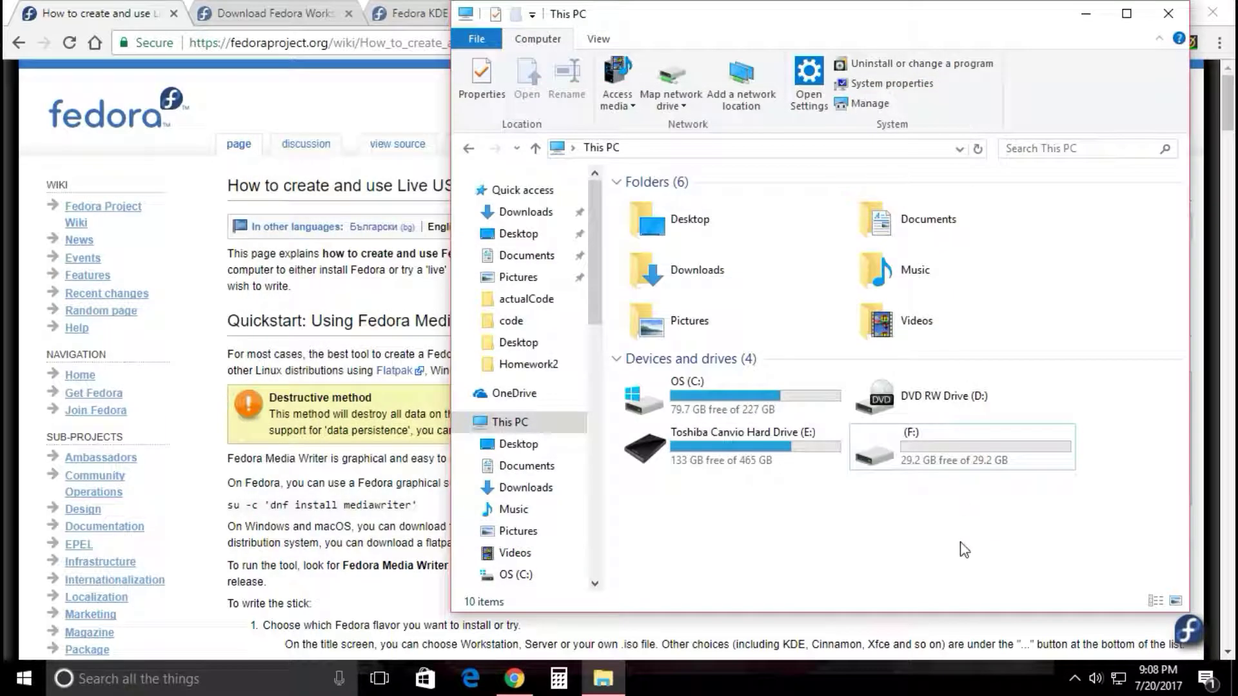
{"action": "left_click", "coordinate": [891, 457]}
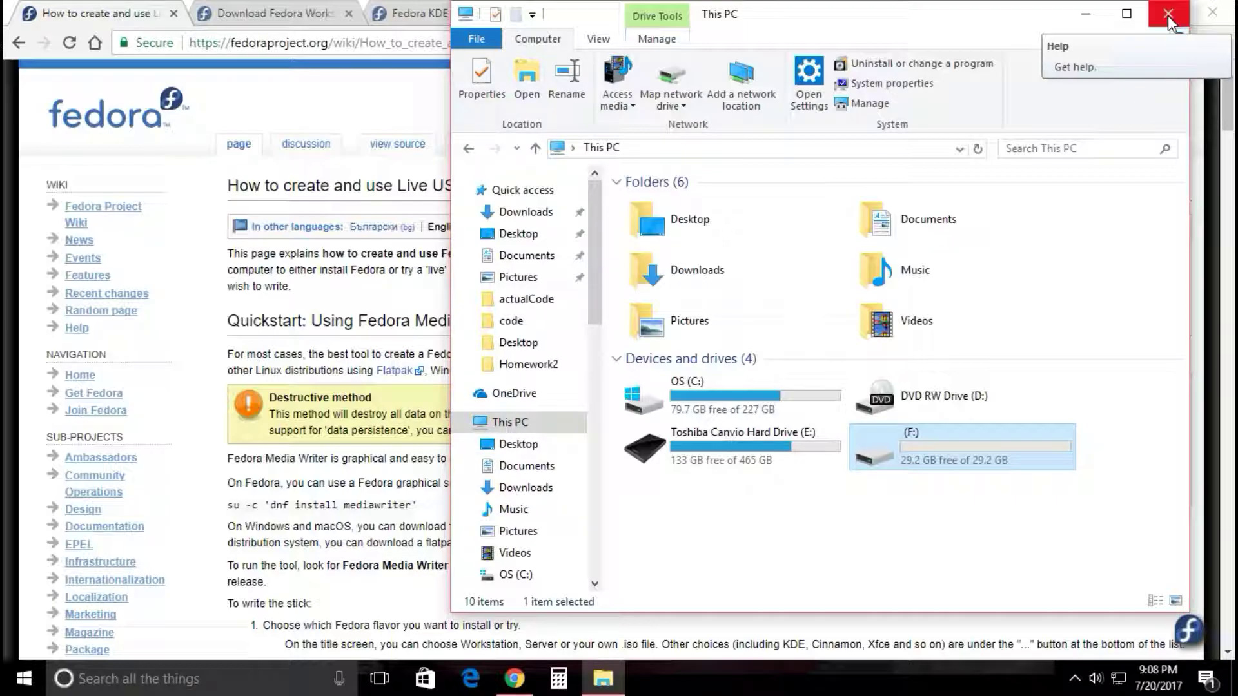
{"action": "left_click", "coordinate": [353, 302]}
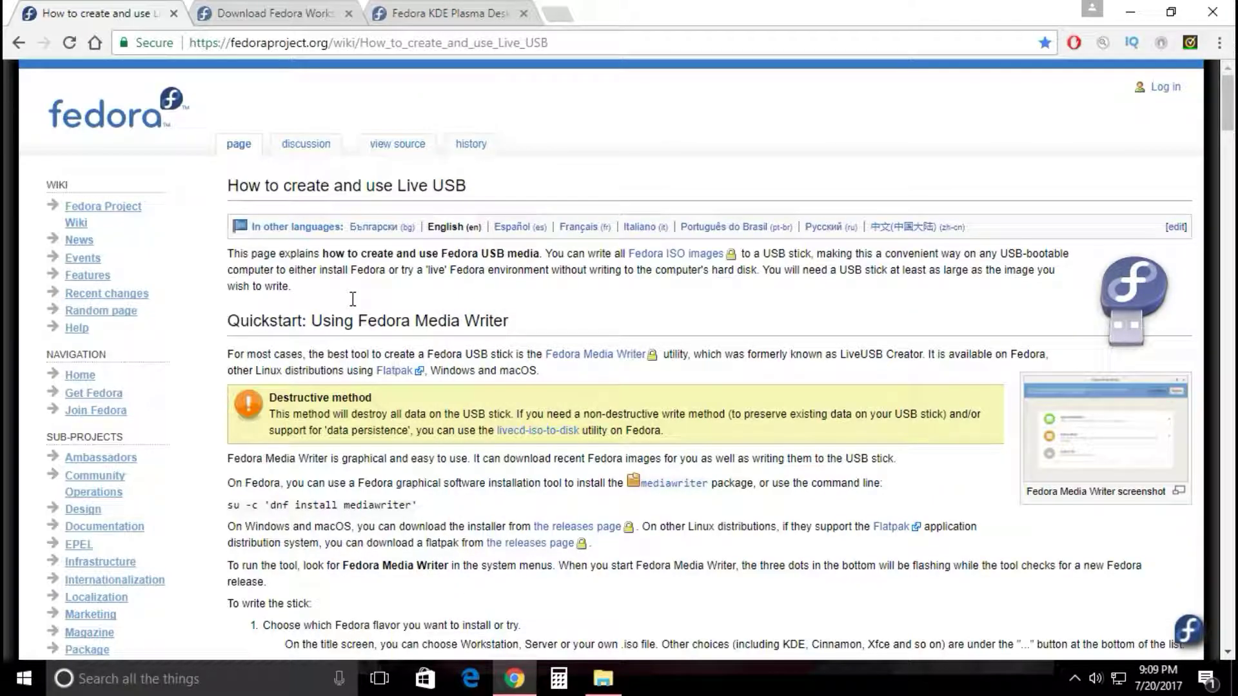